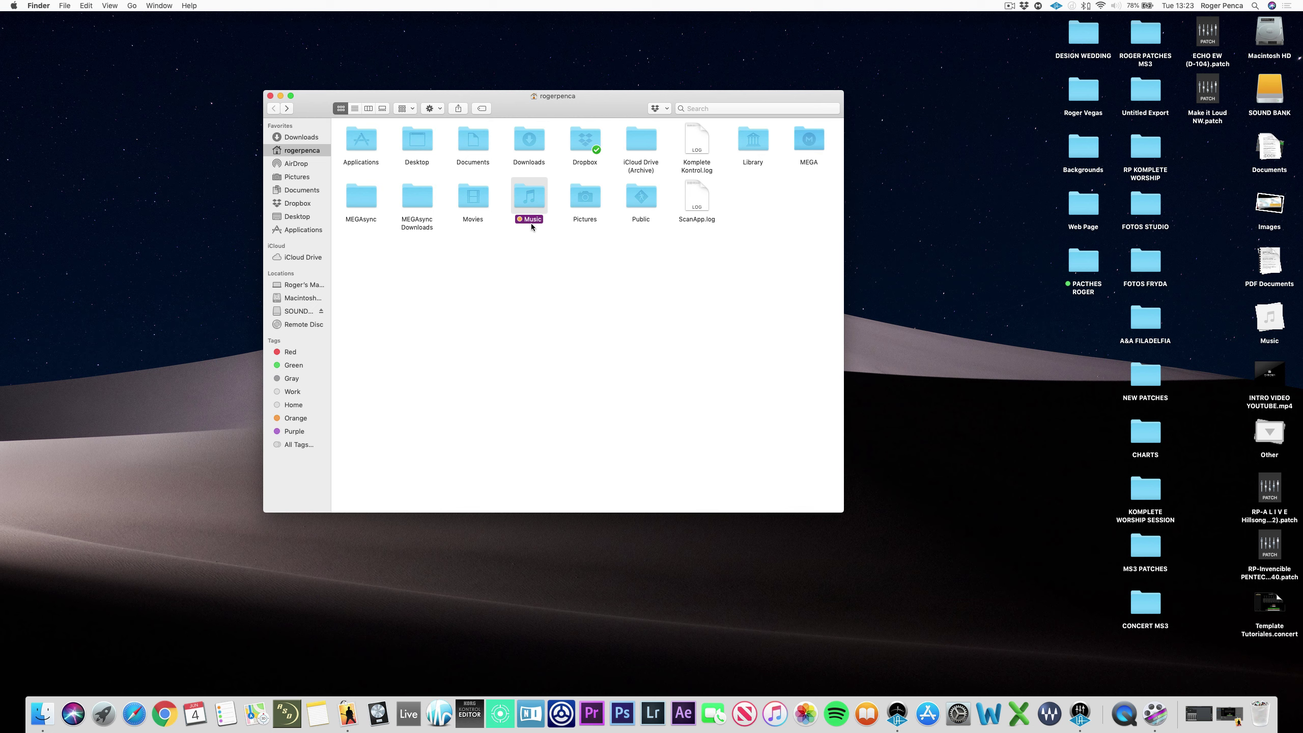
- Open the Music folder in the home directory and select its Patches folder
double_click(532, 208)
click(579, 144)
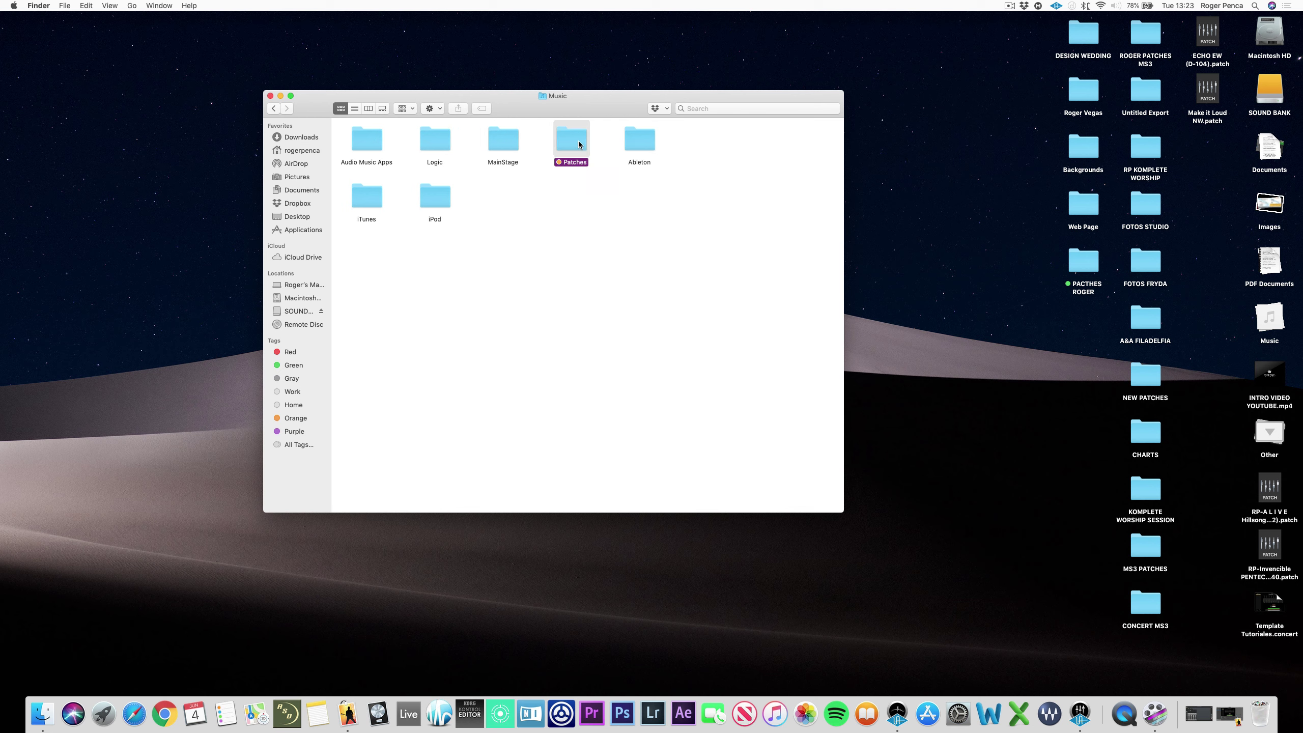
- Replace the orange tag on the Patches folder with a red tag
right_click(578, 141)
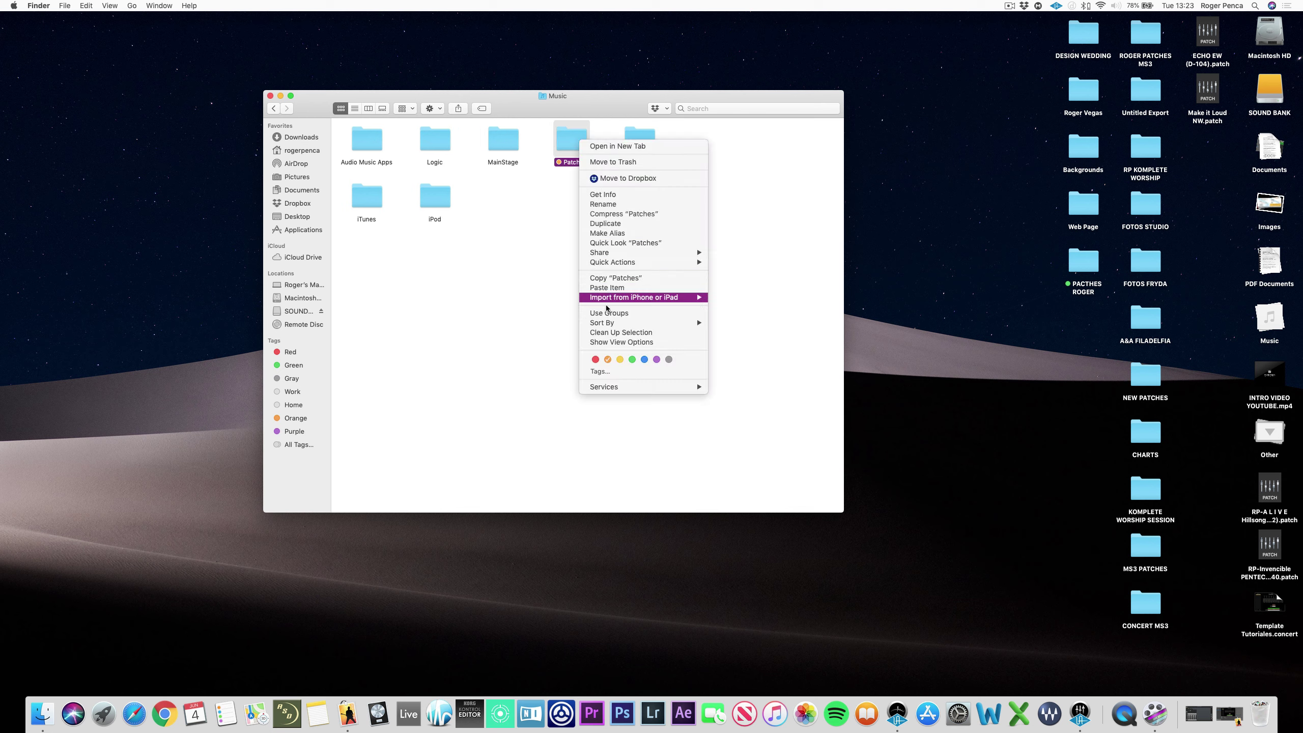
click(596, 359)
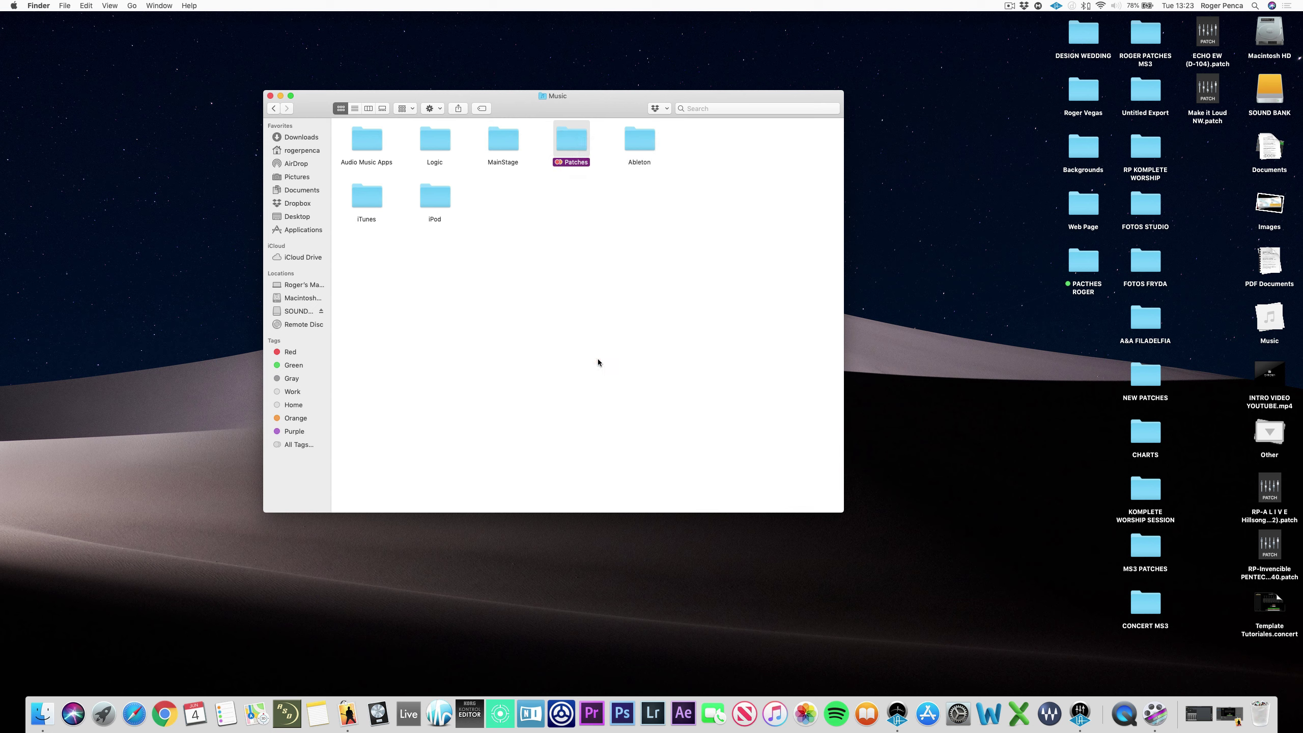
right_click(567, 146)
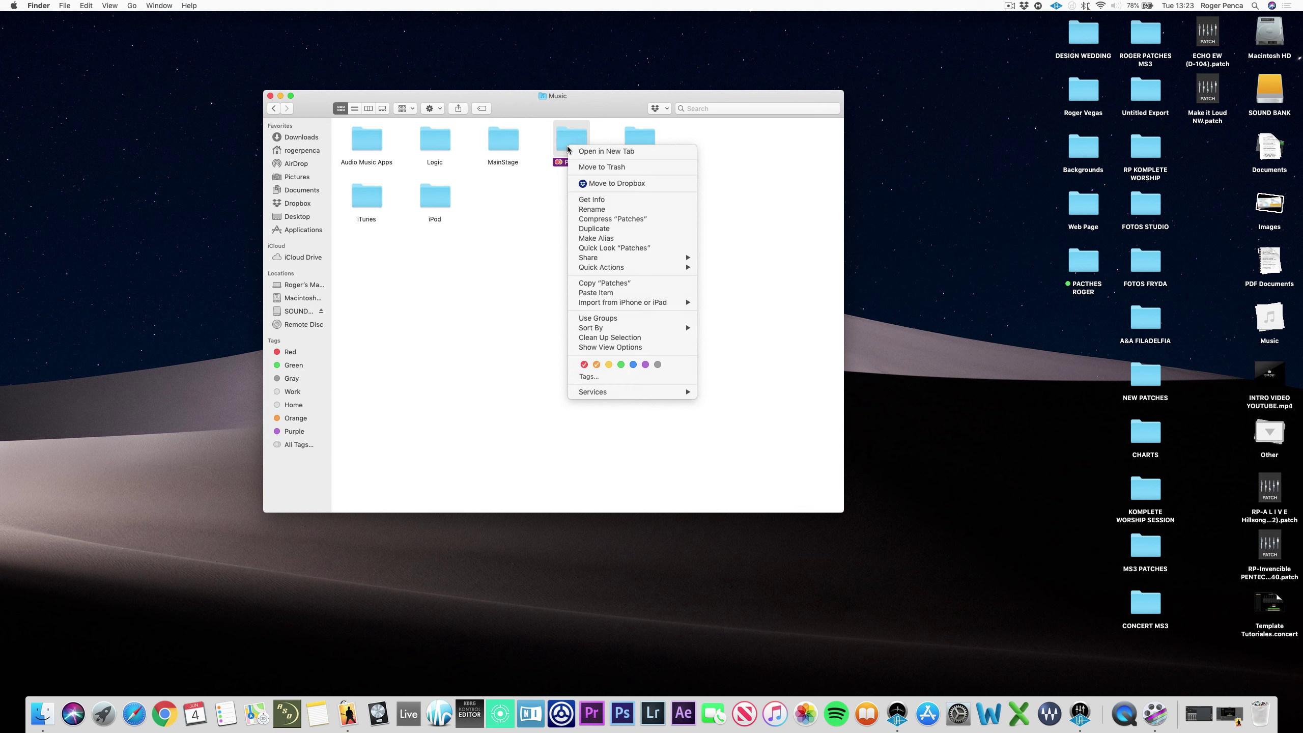
click(594, 363)
click(552, 345)
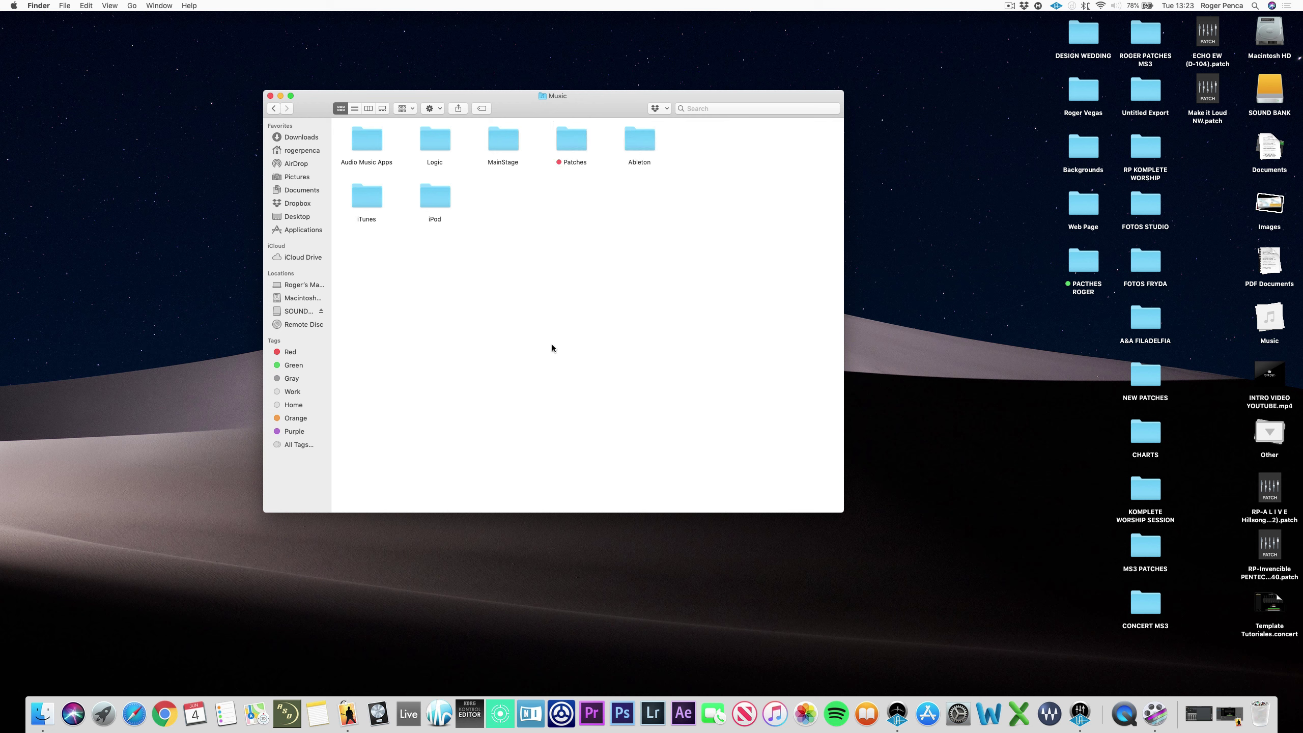
- Restore the orange tag on the Patches folder and remove the red one
click(571, 143)
right_click(571, 145)
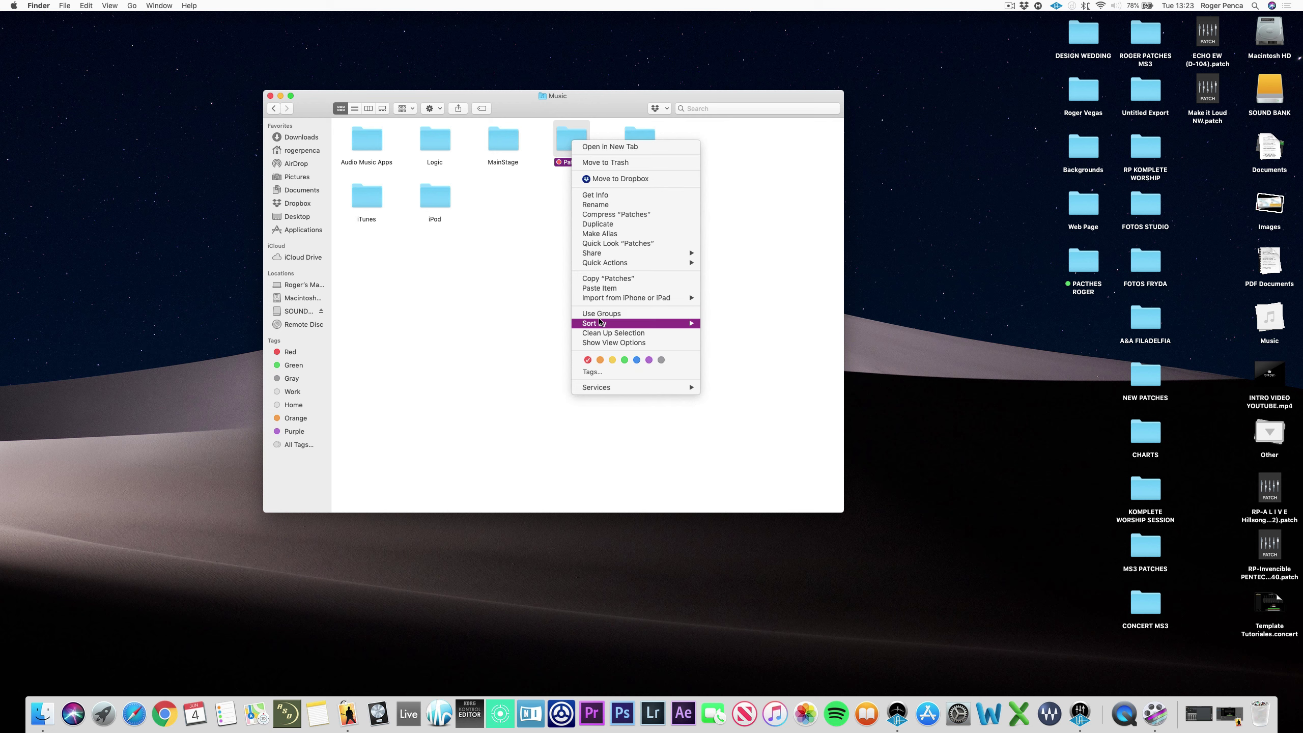
click(593, 364)
right_click(575, 162)
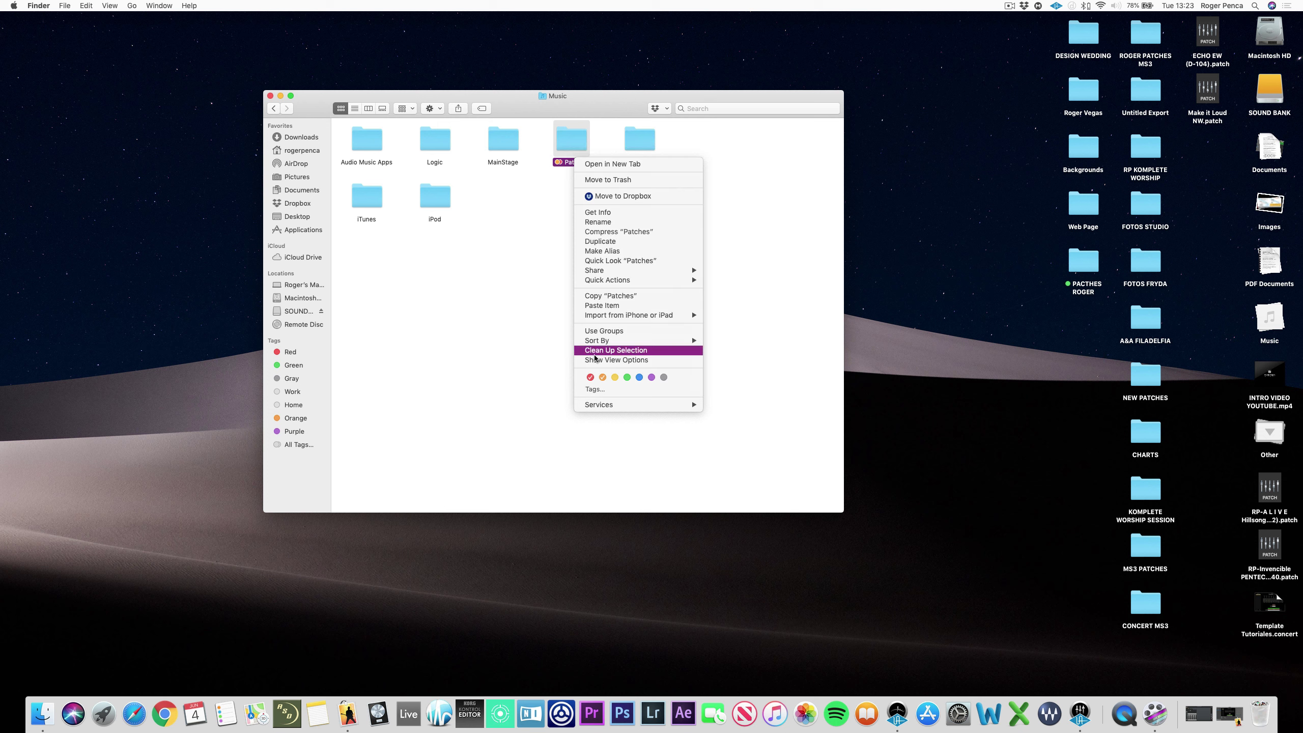
click(589, 378)
click(590, 374)
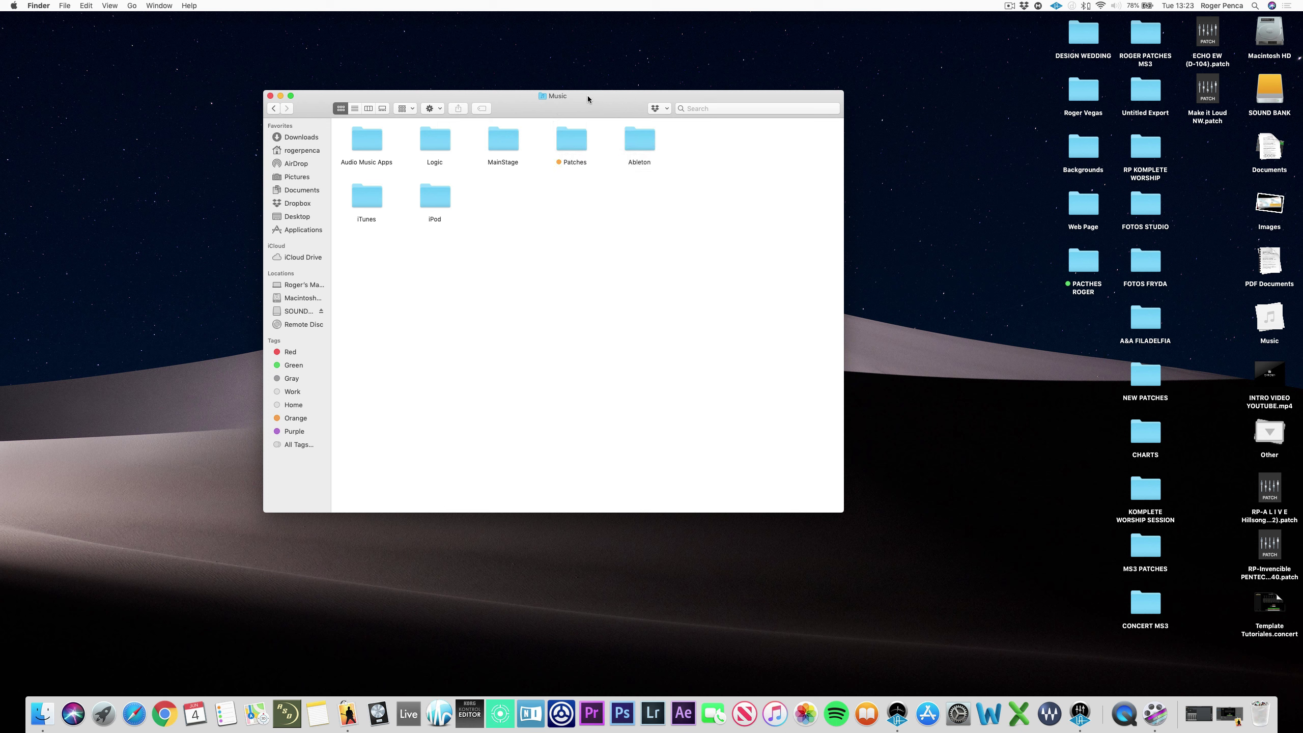
- Open the Patches folder and look at the Piano&Pads + Synths.patch file
double_click(572, 140)
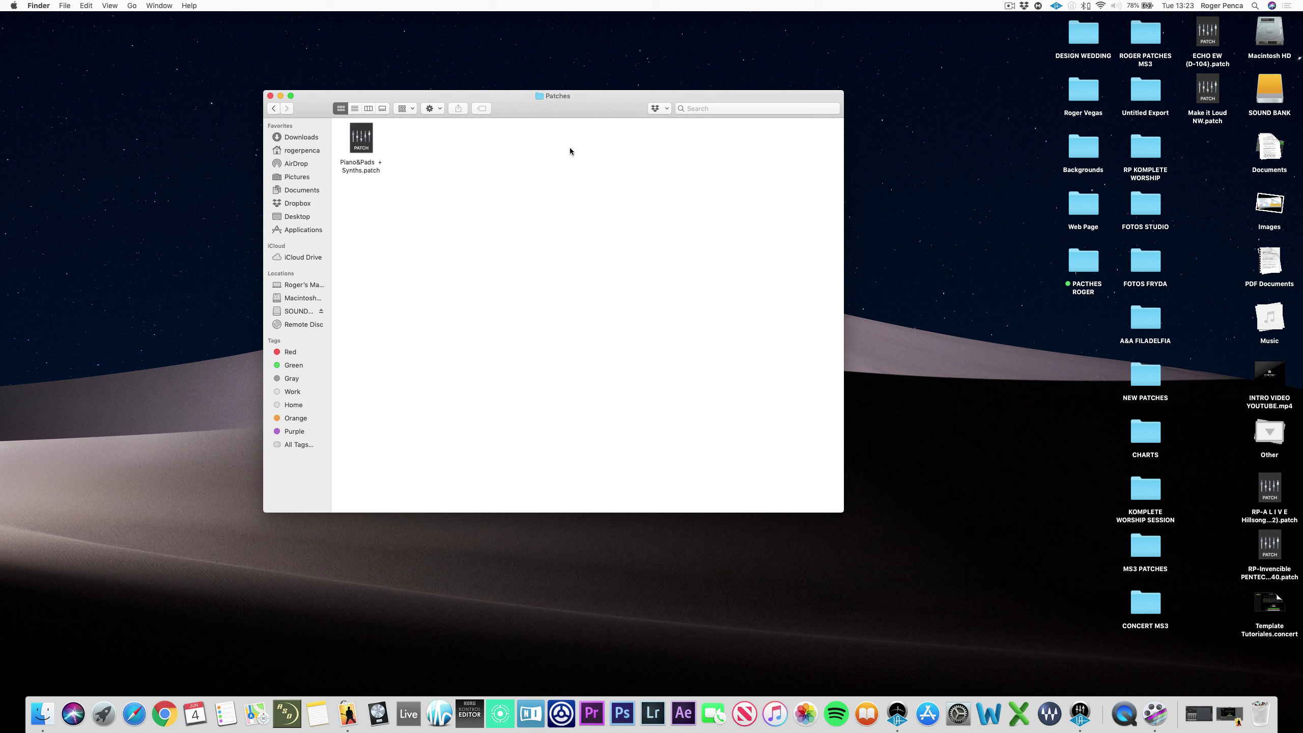
click(361, 151)
drag(363, 151, 468, 204)
click(405, 166)
click(361, 151)
click(413, 156)
- Look at the patch and concert files stored on the desktop, then clear the selection
drag(1238, 486, 1241, 637)
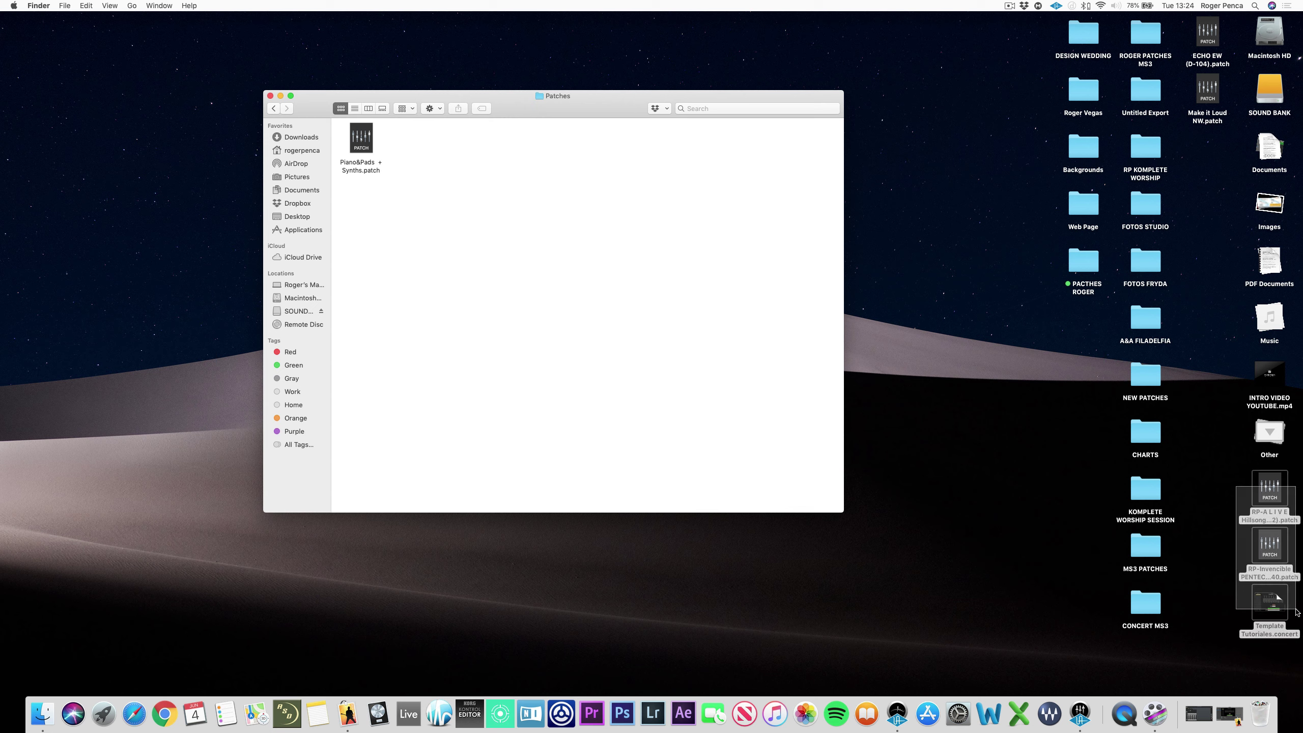
click(1222, 575)
click(1280, 482)
click(1226, 498)
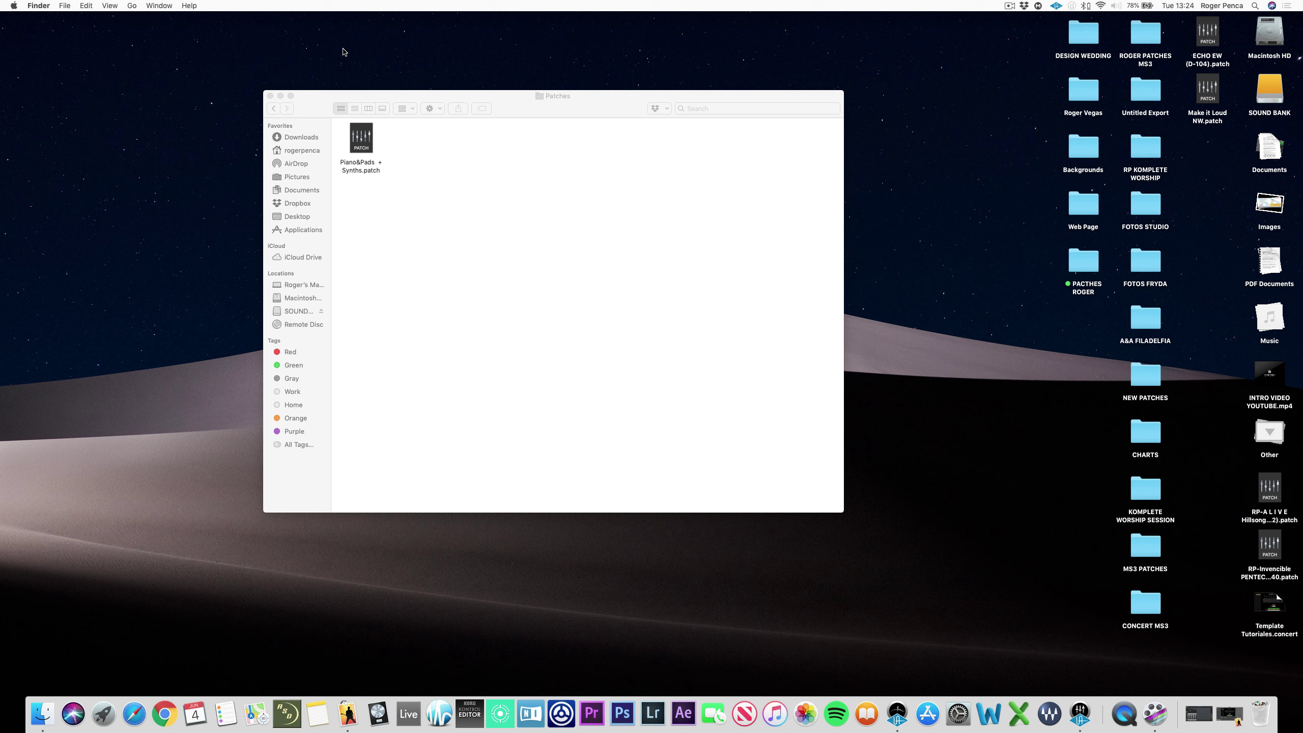
- Go back to the Music folder and close the Finder window
double_click(315, 93)
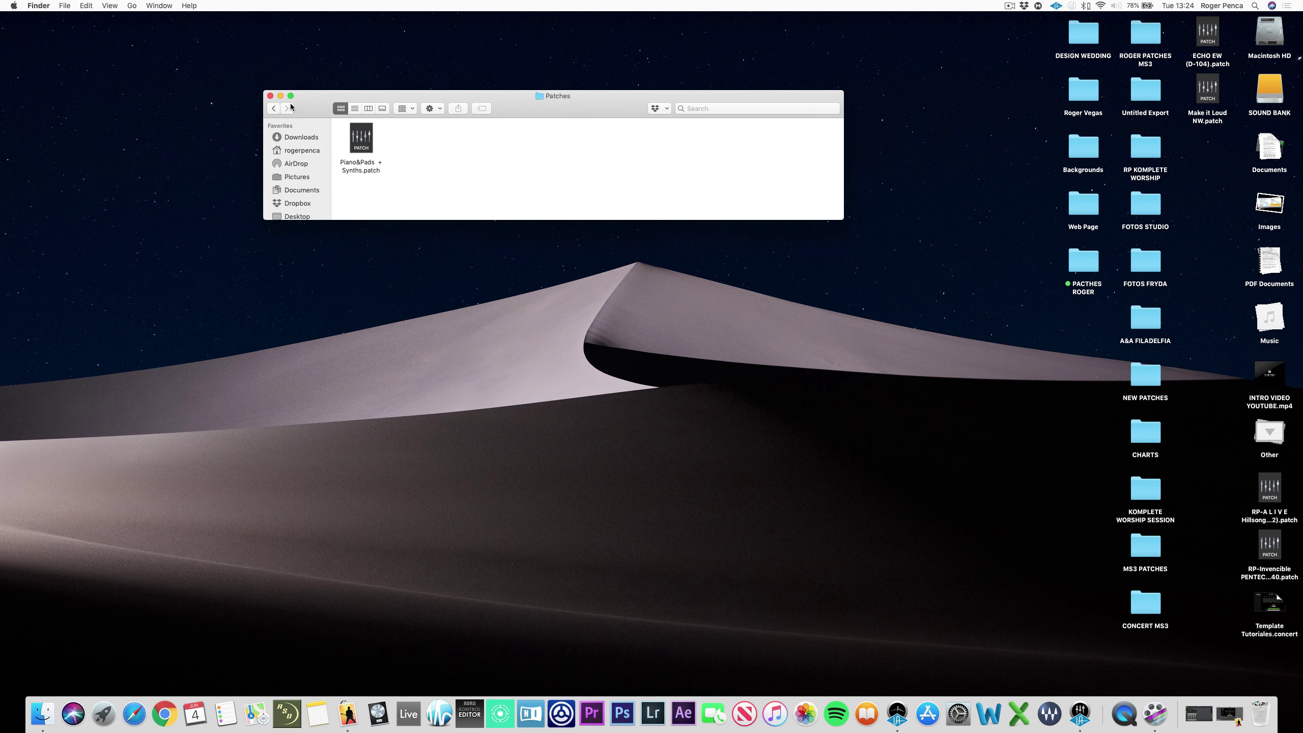
click(275, 108)
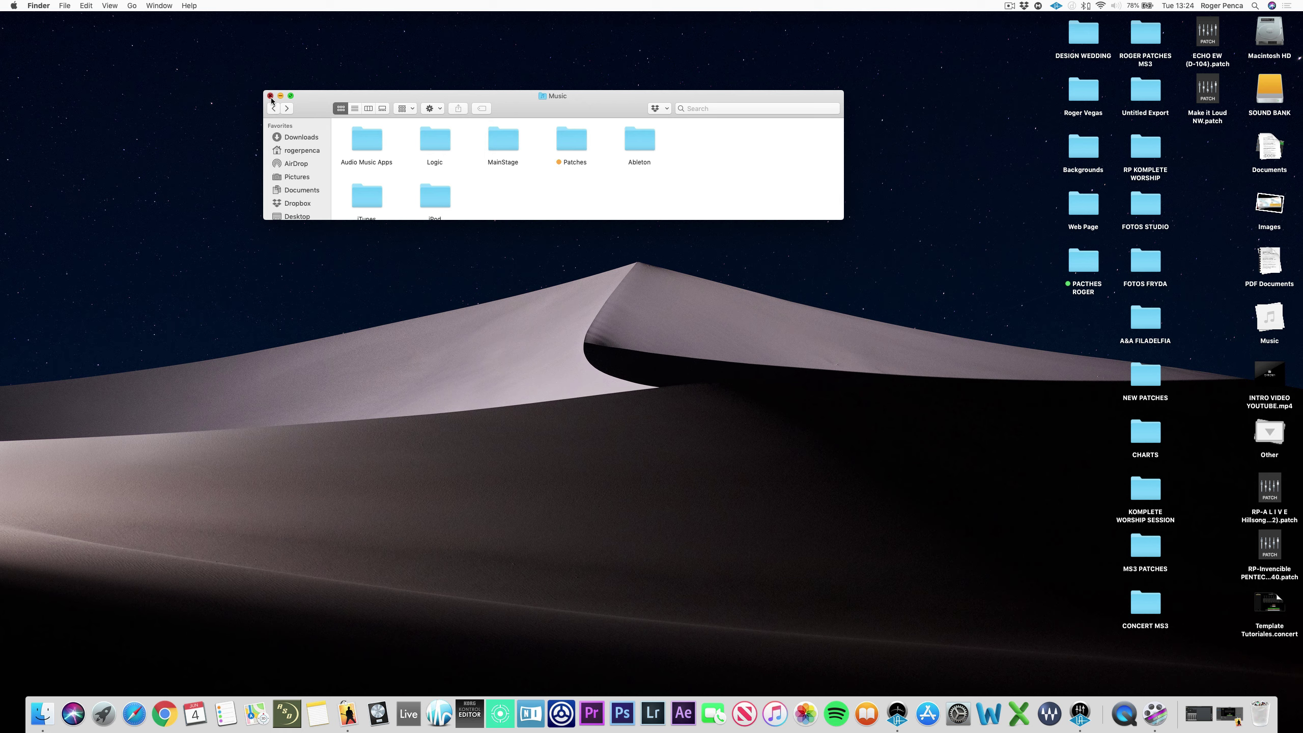
click(271, 96)
- Switch to MainStage and export the fourth patch, Piano&Pads + Synths, from the patch list to the desktop
click(349, 711)
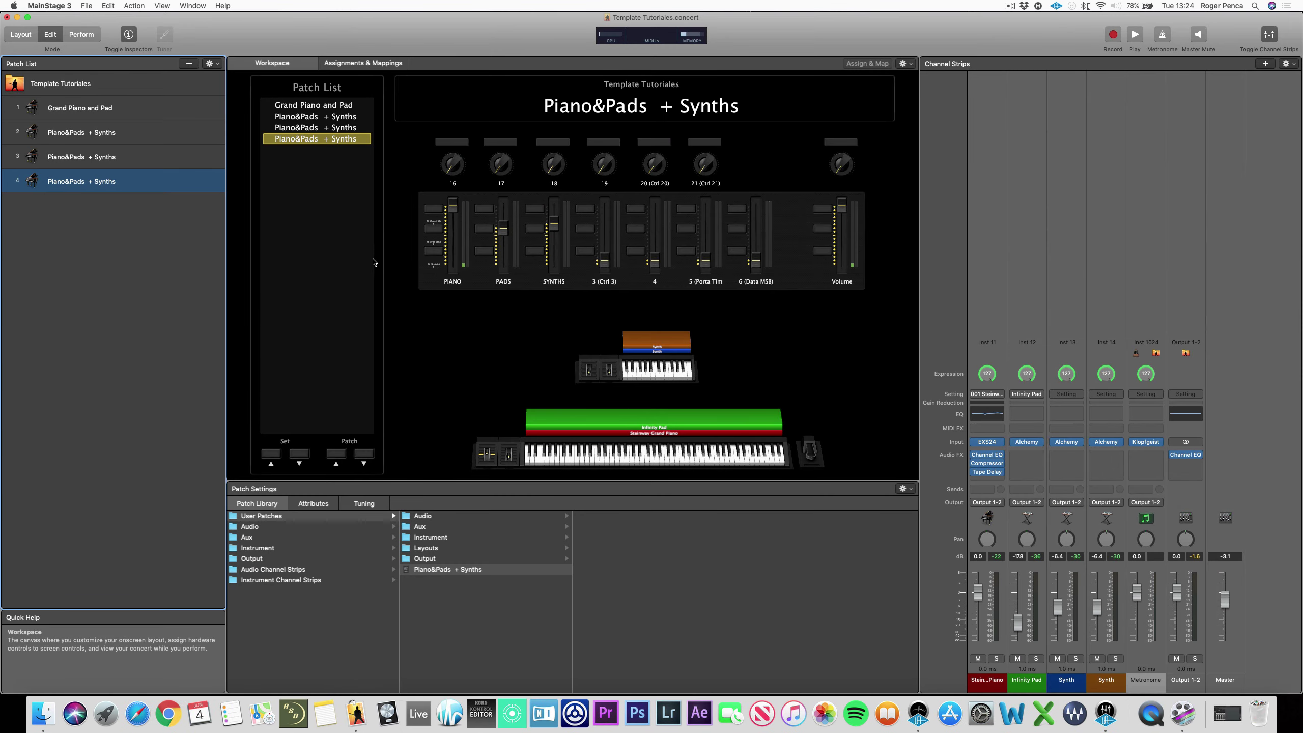
drag(334, 26, 492, 246)
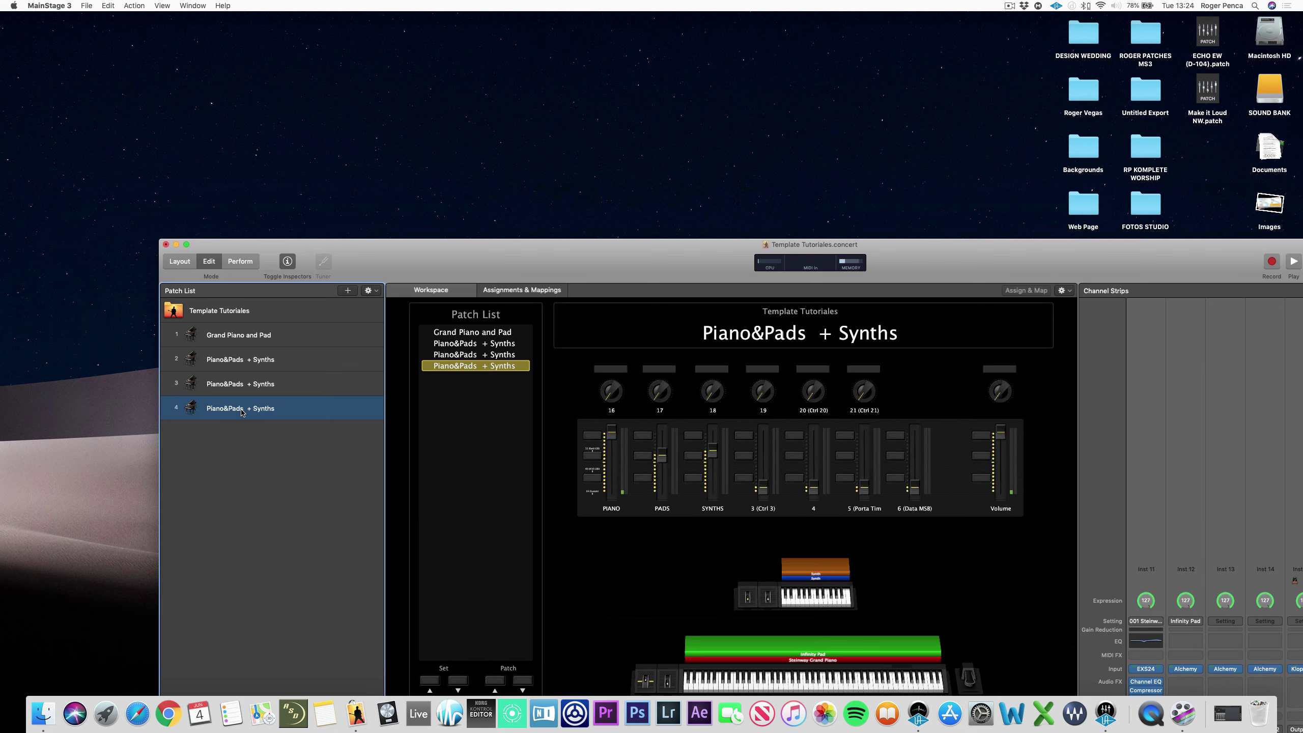
drag(241, 412, 903, 79)
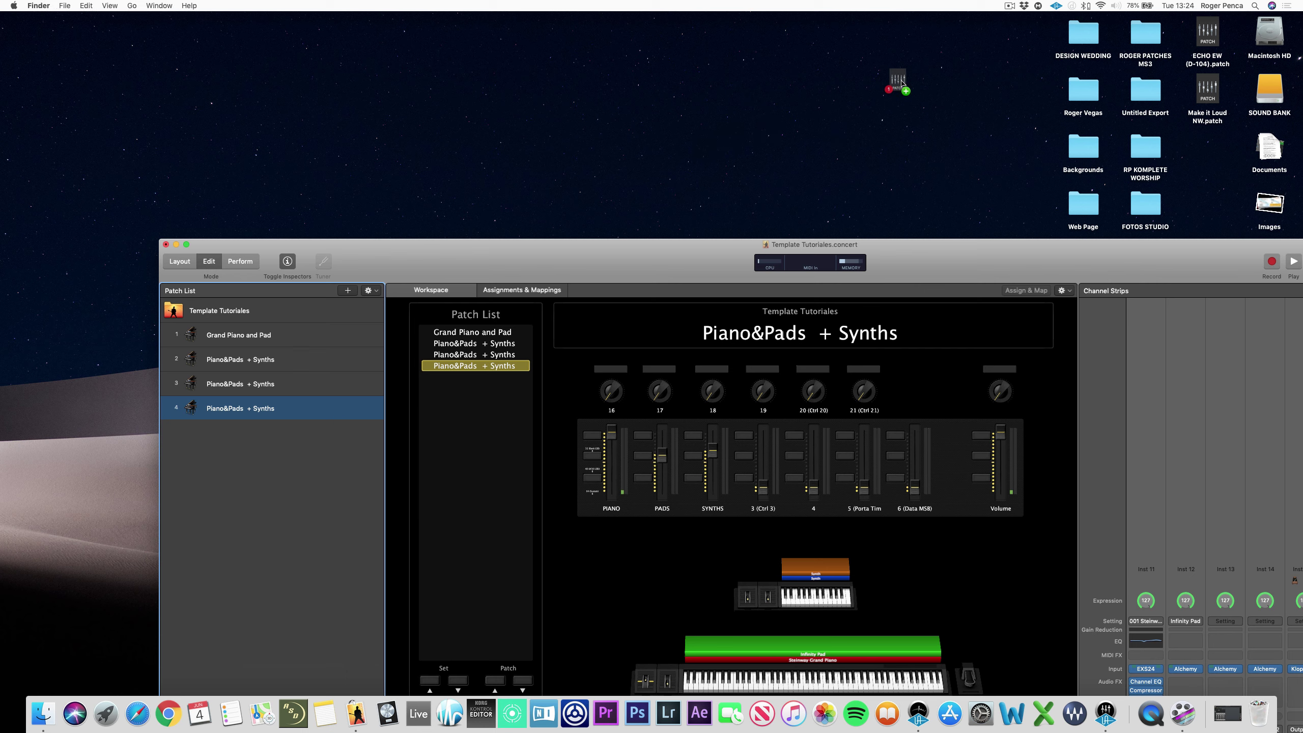
- Restore the concert window to full size, minimize it, and return to the desktop
double_click(338, 257)
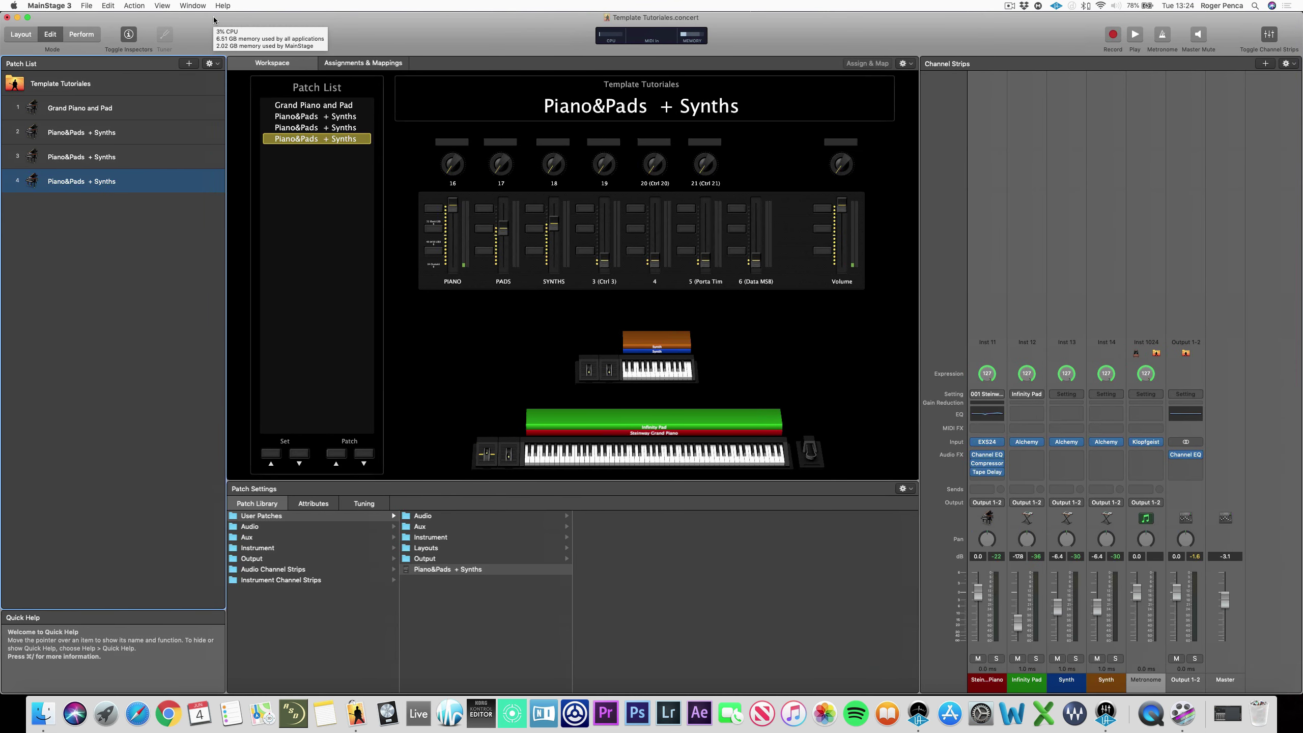
click(17, 17)
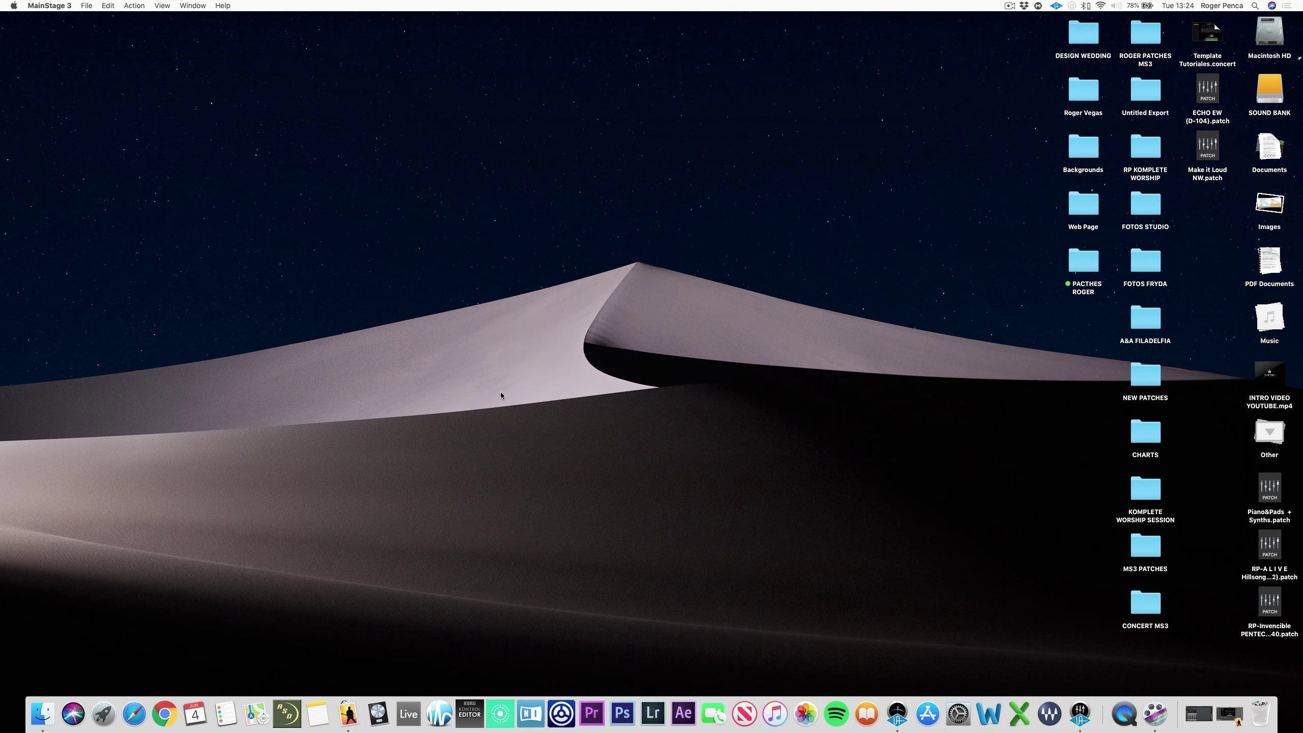
click(593, 472)
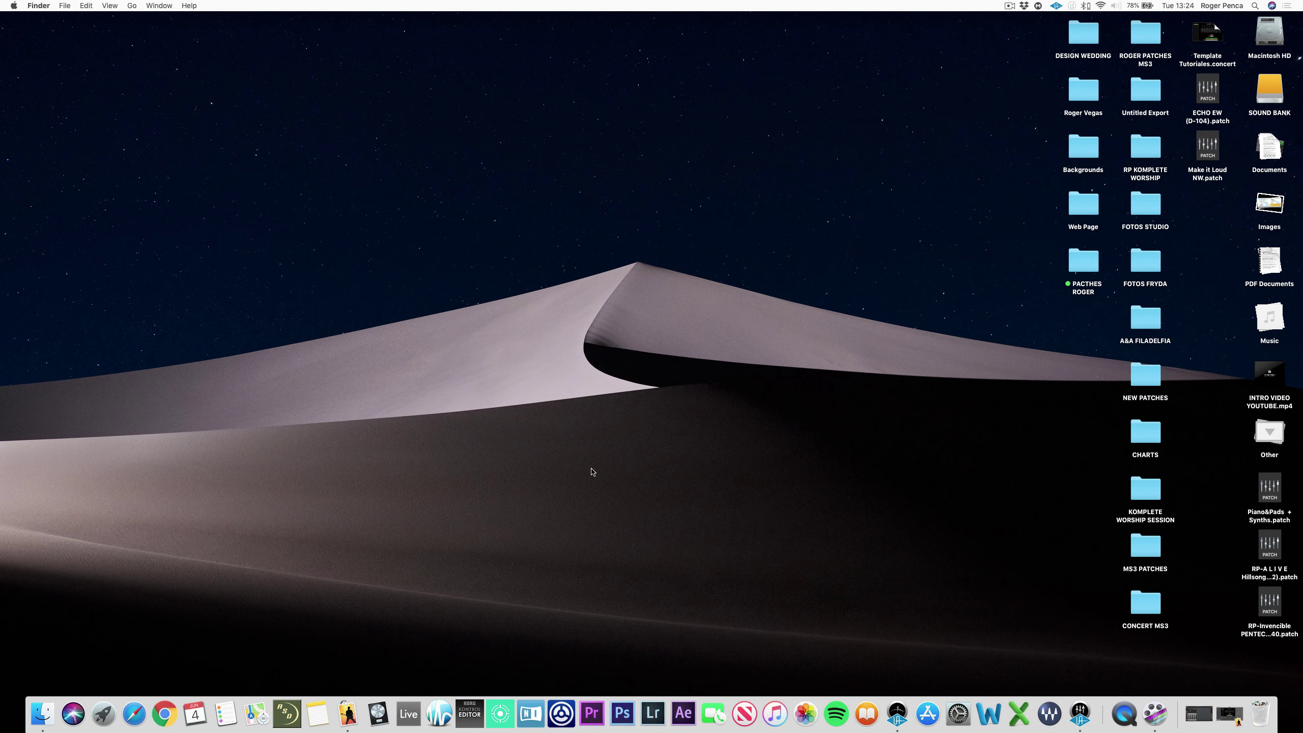
- Check the exported Piano&Pads + Synths.patch file on the desktop
click(1269, 493)
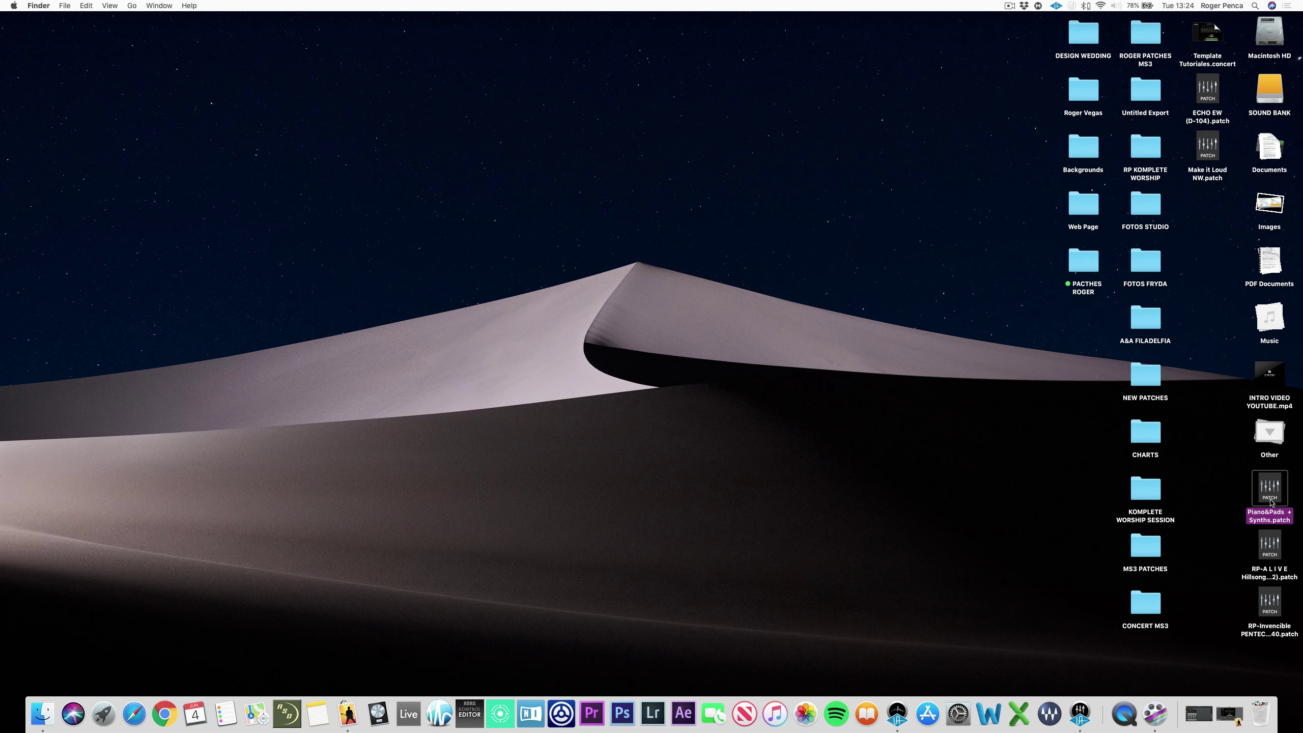
drag(1273, 503, 1232, 497)
click(1211, 491)
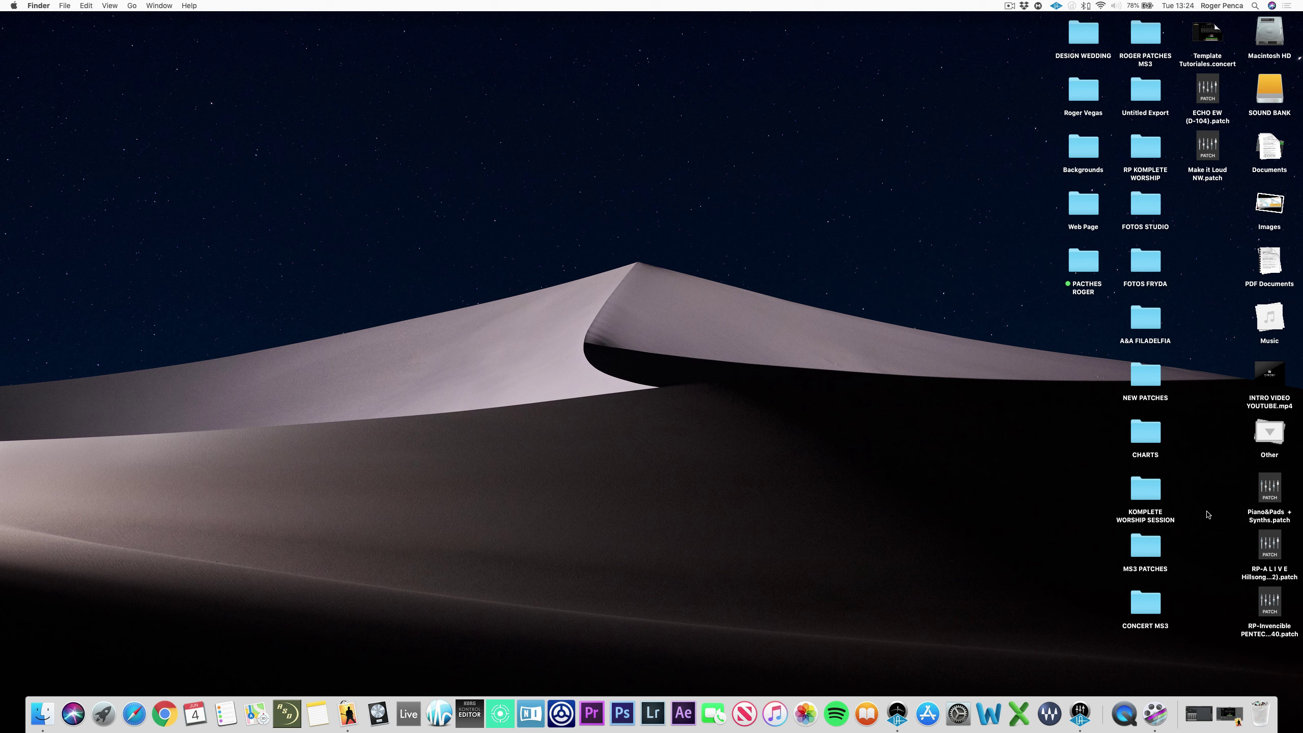
click(1263, 492)
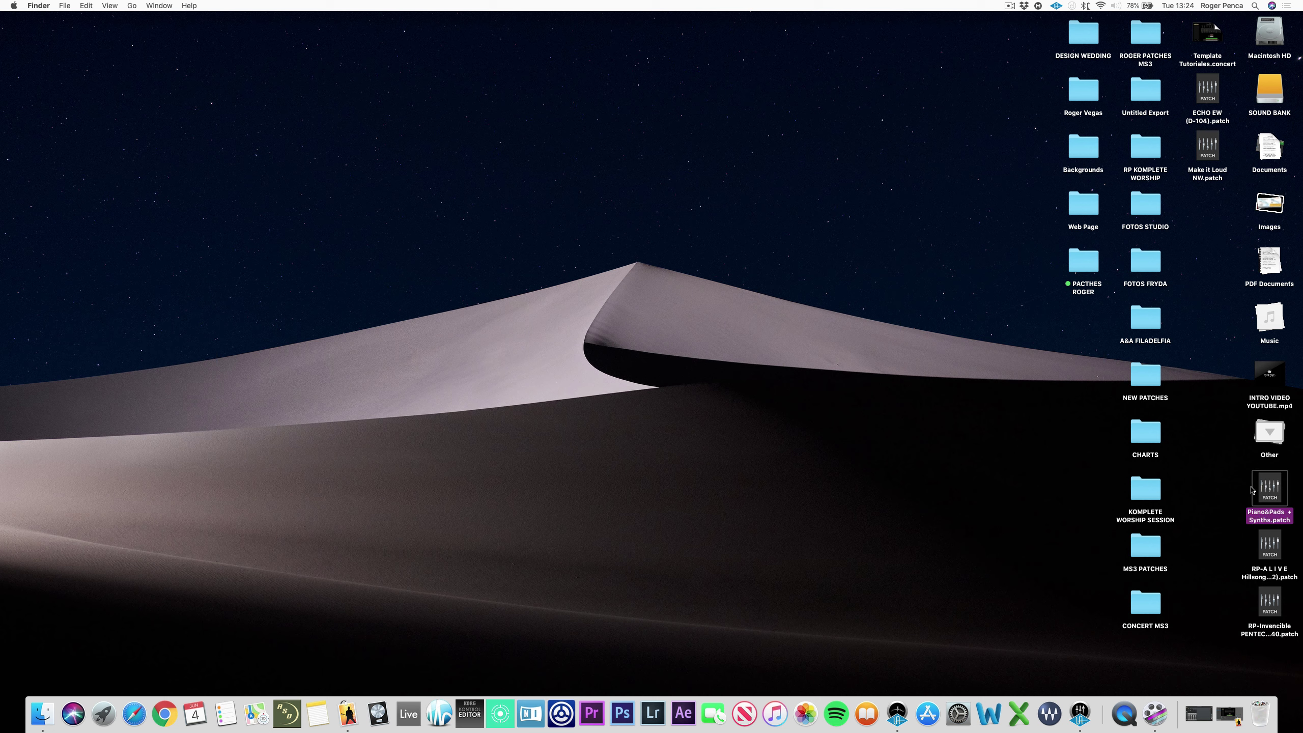
click(1237, 486)
click(1274, 490)
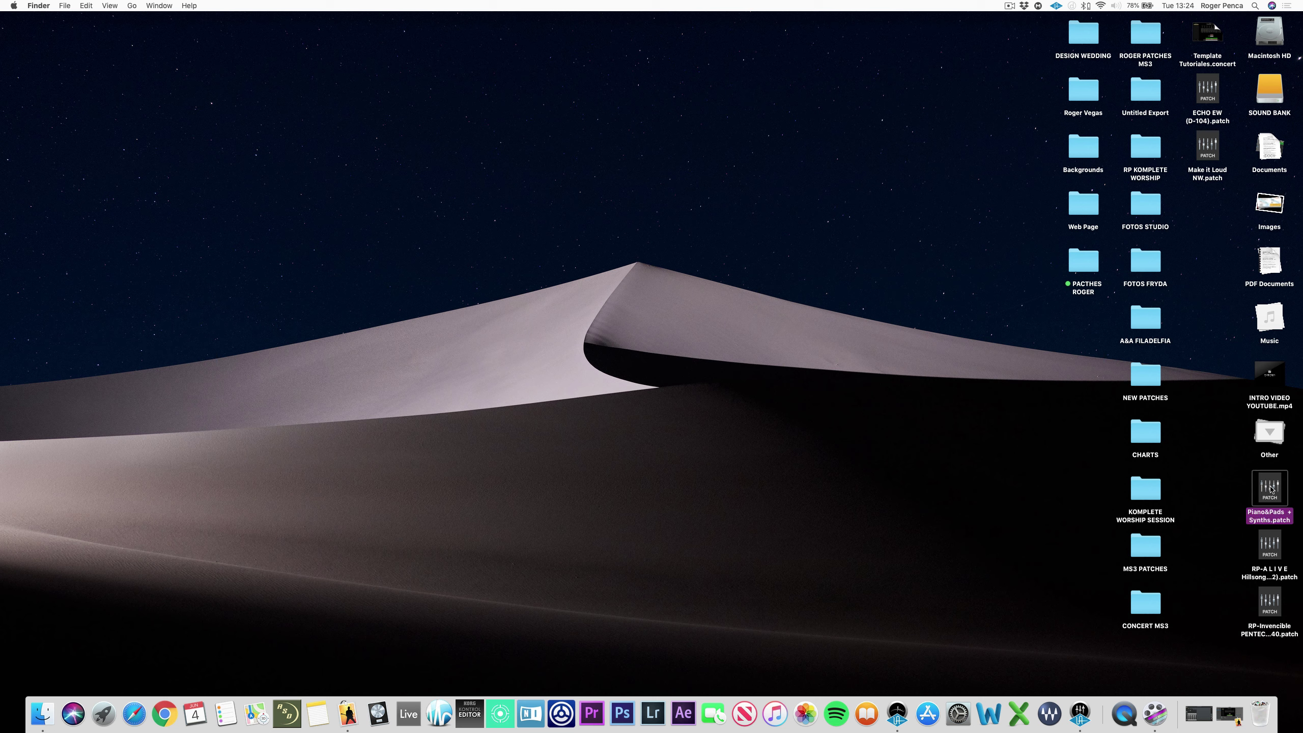
click(1229, 490)
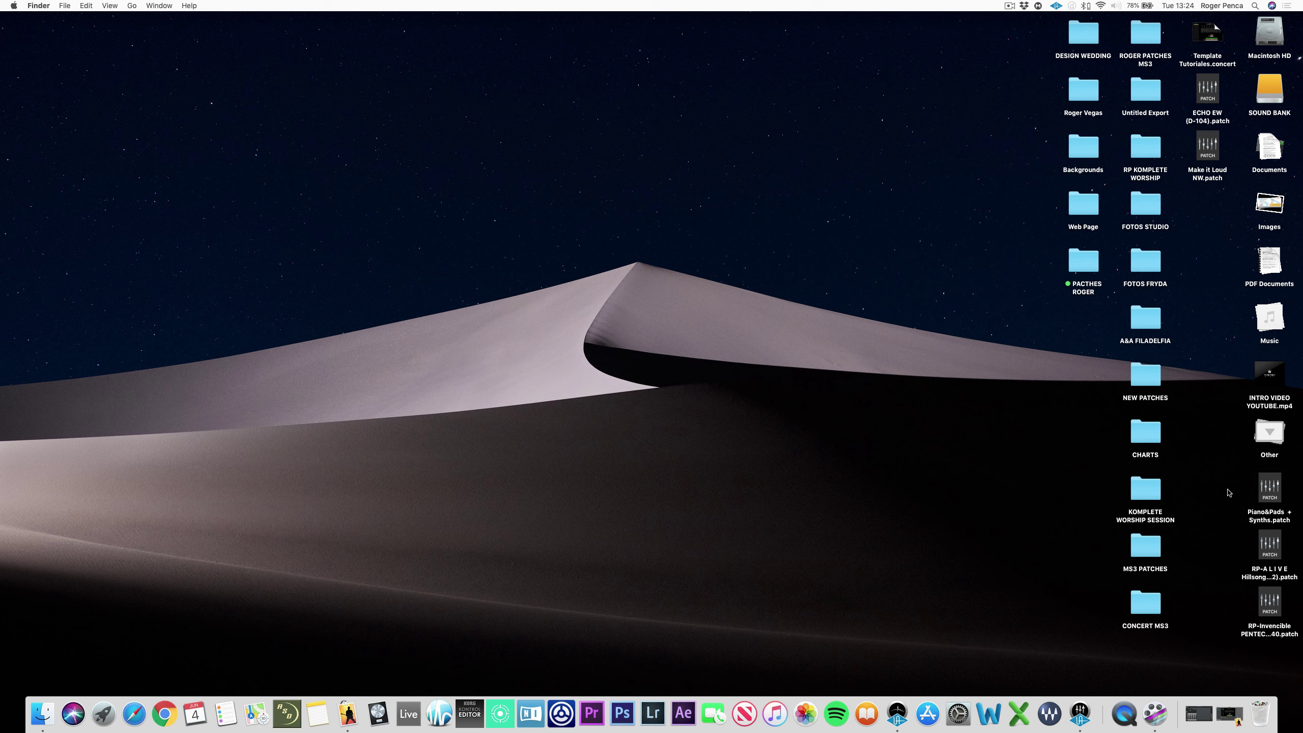
- Reopen the Template Tutoriales concert and import Piano&Pads + Synths.patch from the desktop at the end of its patch list
click(1228, 718)
drag(1008, 45, 917, 67)
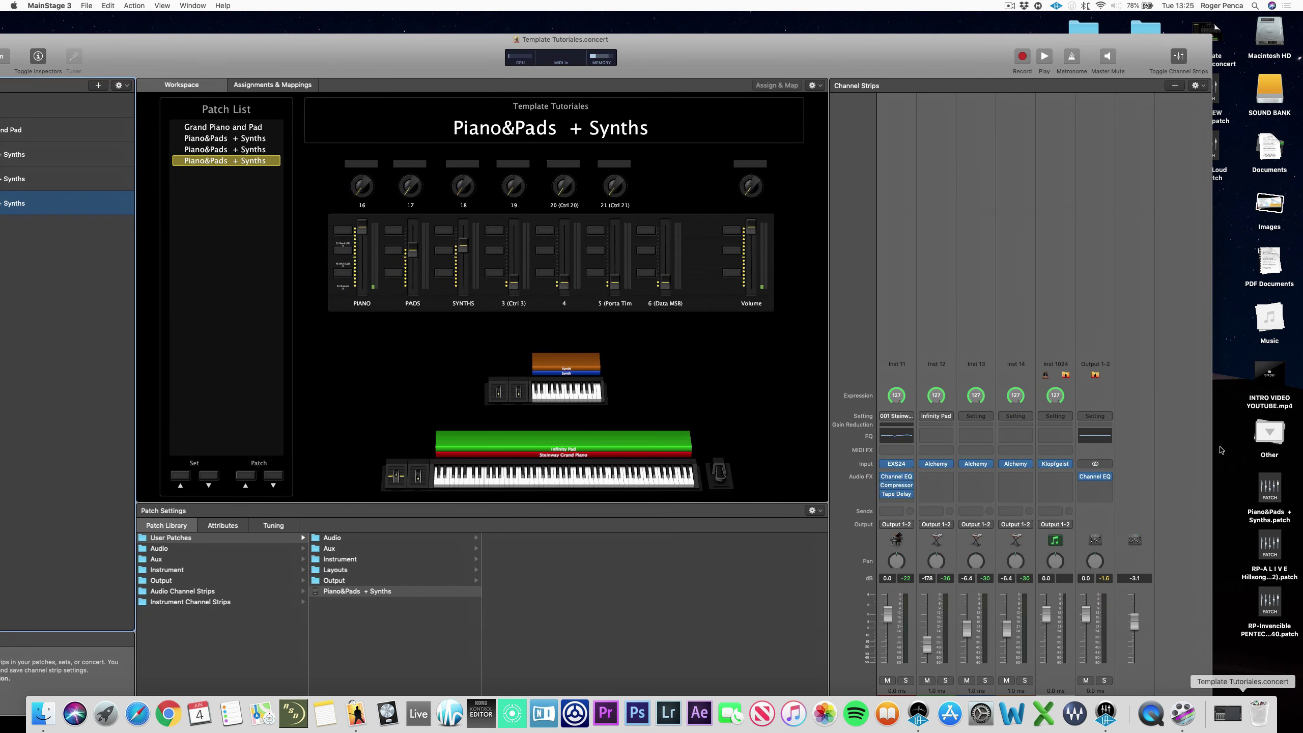
click(1270, 488)
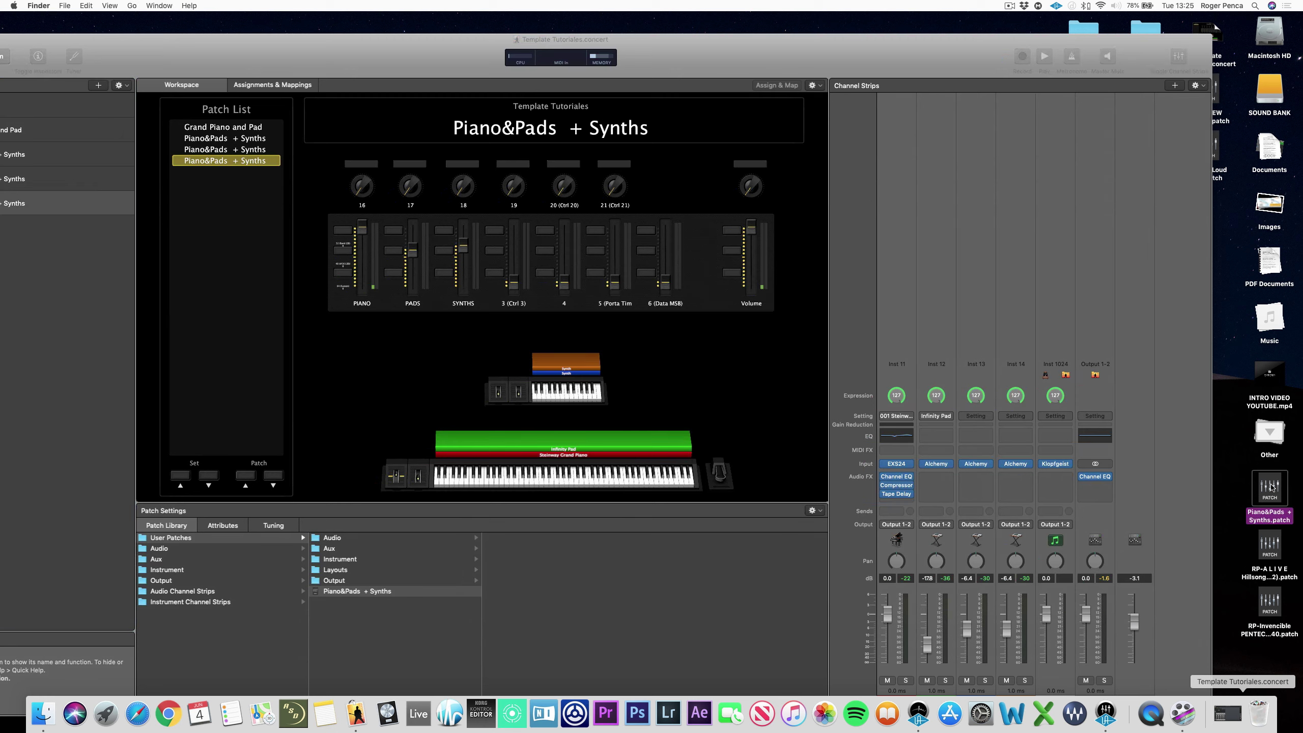
drag(1273, 488, 86, 291)
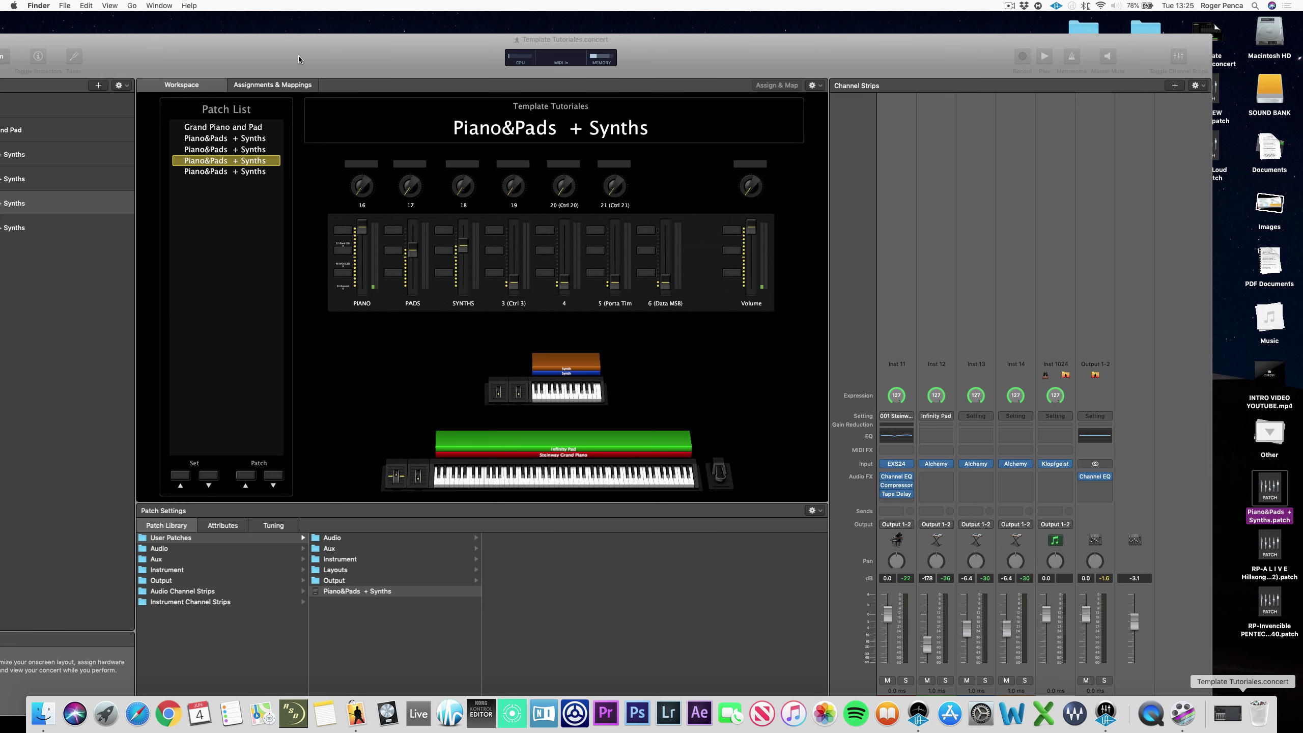
drag(299, 55, 382, 34)
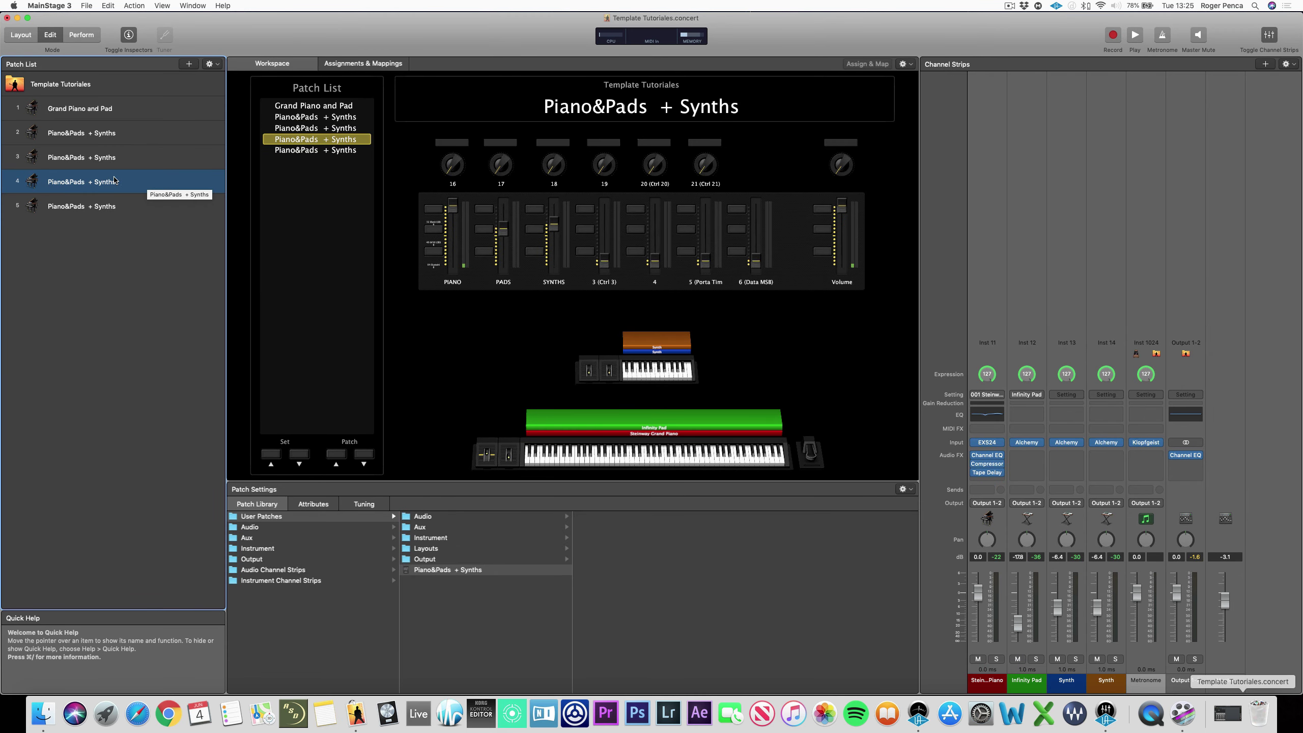
- Delete the third, fourth and fifth patches, the duplicate Piano&Pads + Synths entries, from the patch list
shift+click(97, 208)
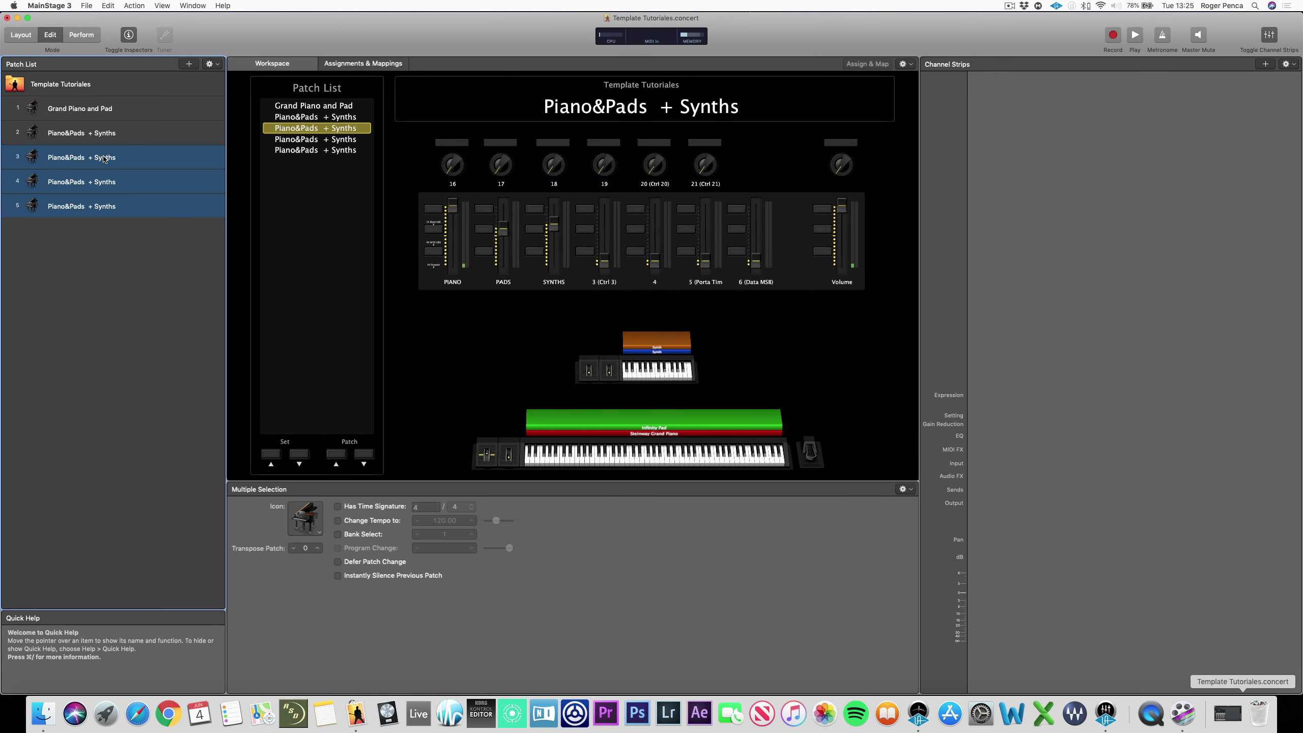
key(Delete)
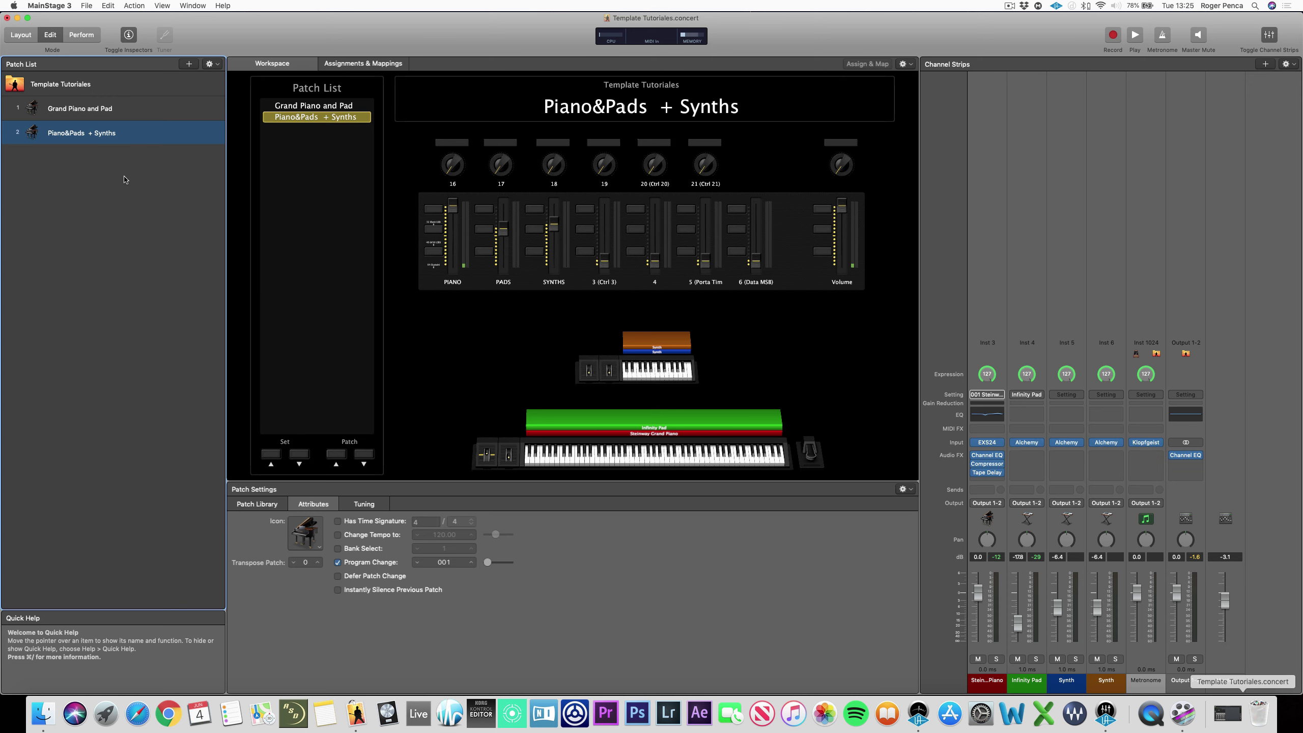
- Import the RP-A L I V E Hillsong patch from the desktop below Piano&Pads + Synths in the concert's patch list
click(17, 18)
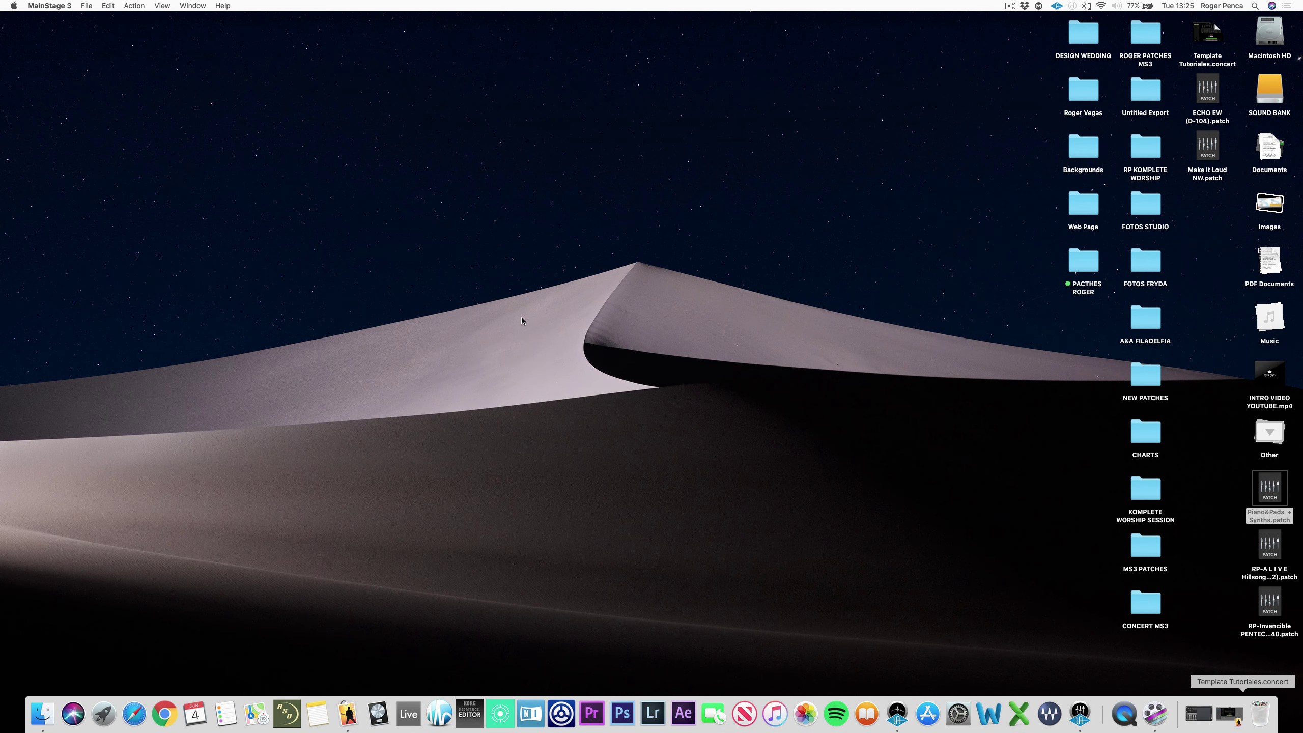
click(1225, 518)
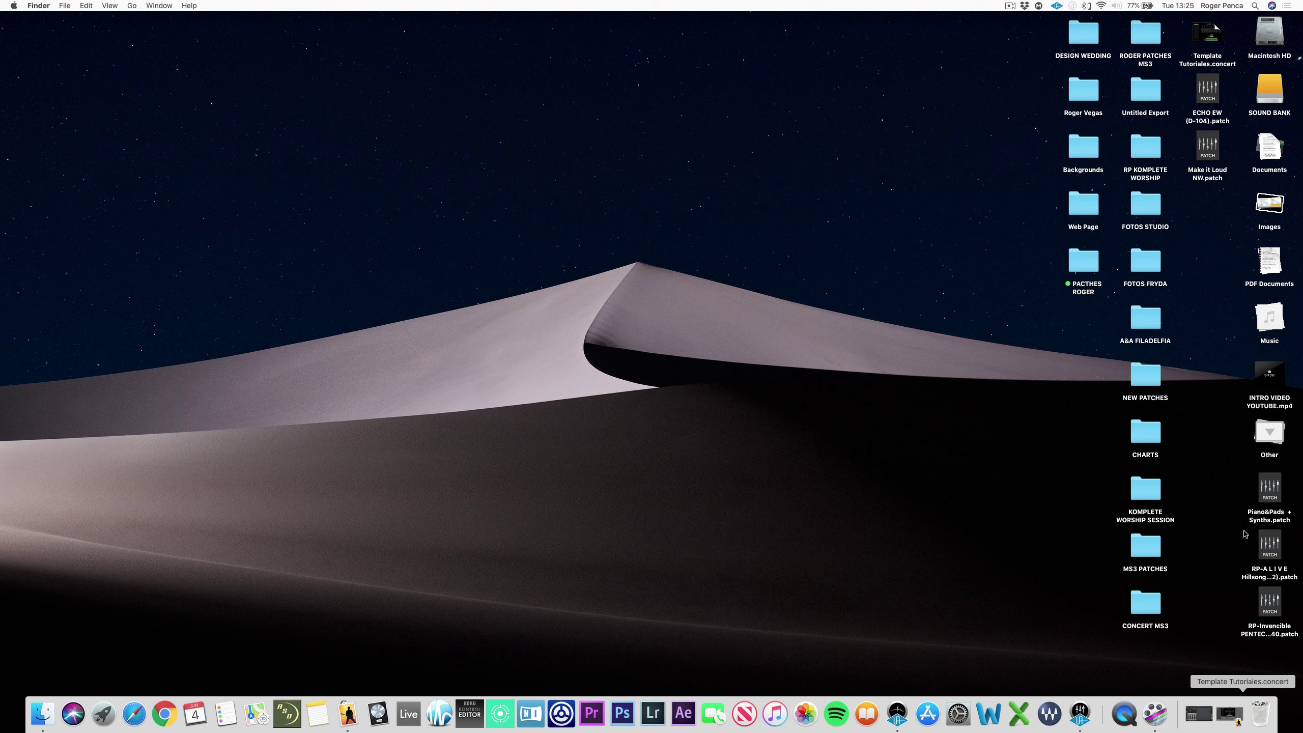
click(1270, 548)
drag(1270, 548, 196, 166)
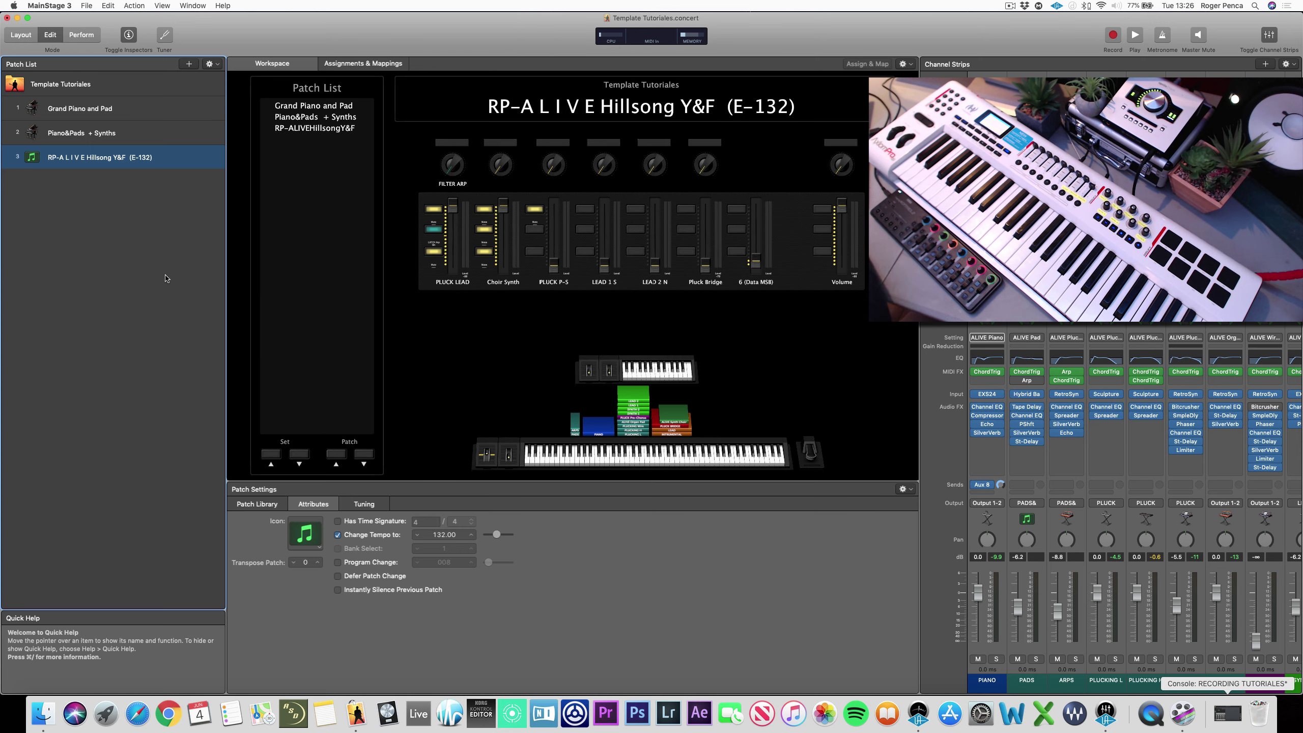
click(217, 64)
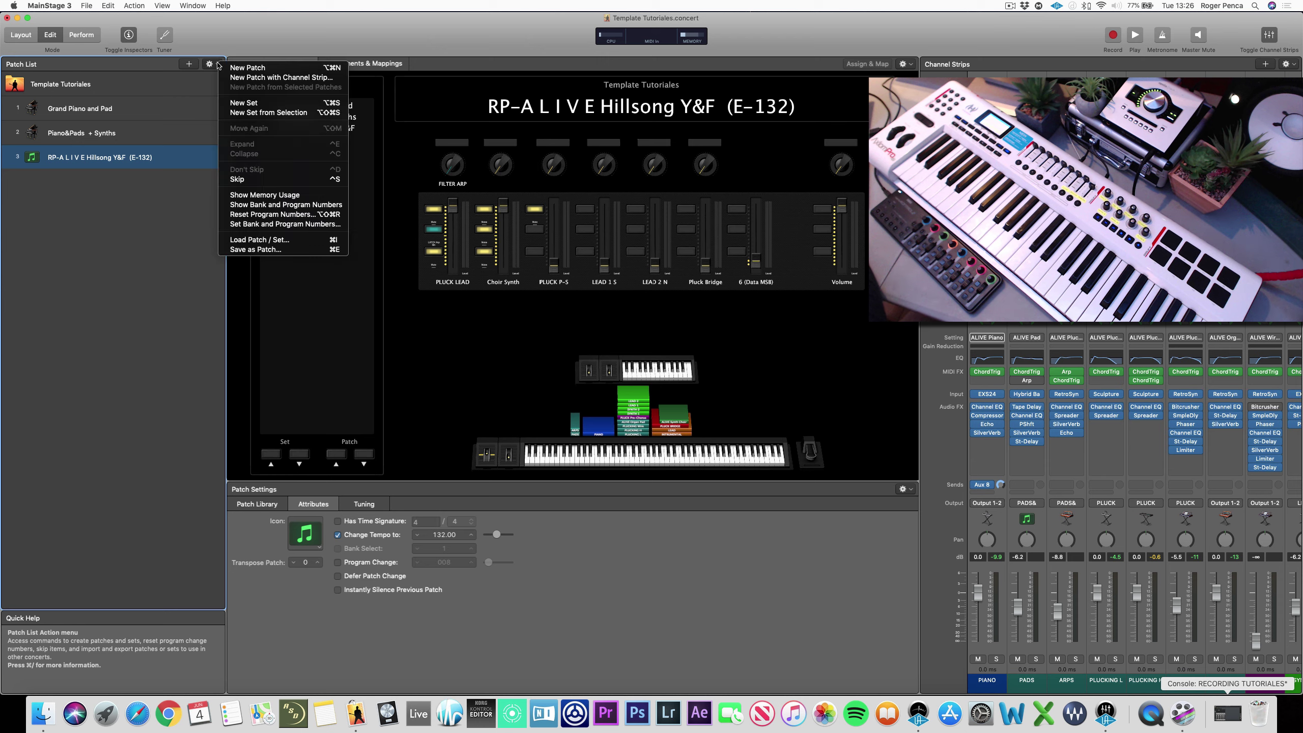
click(248, 250)
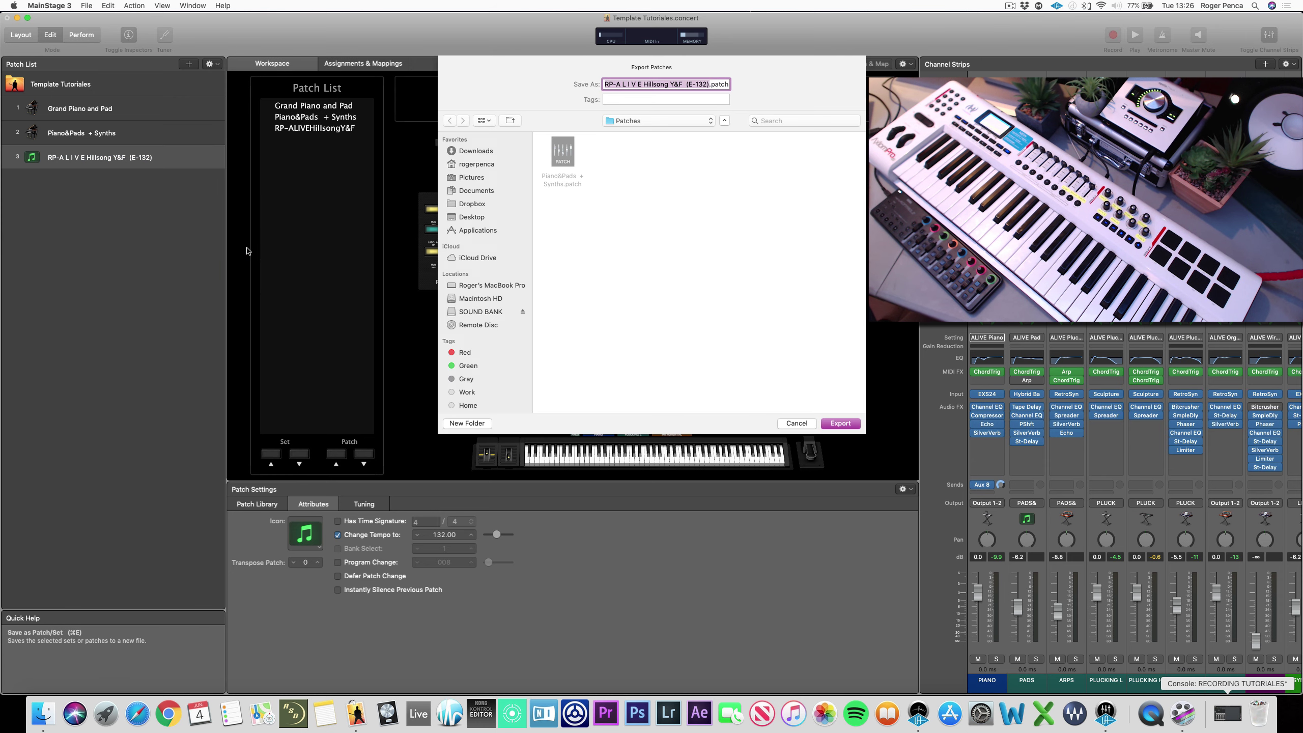
click(793, 423)
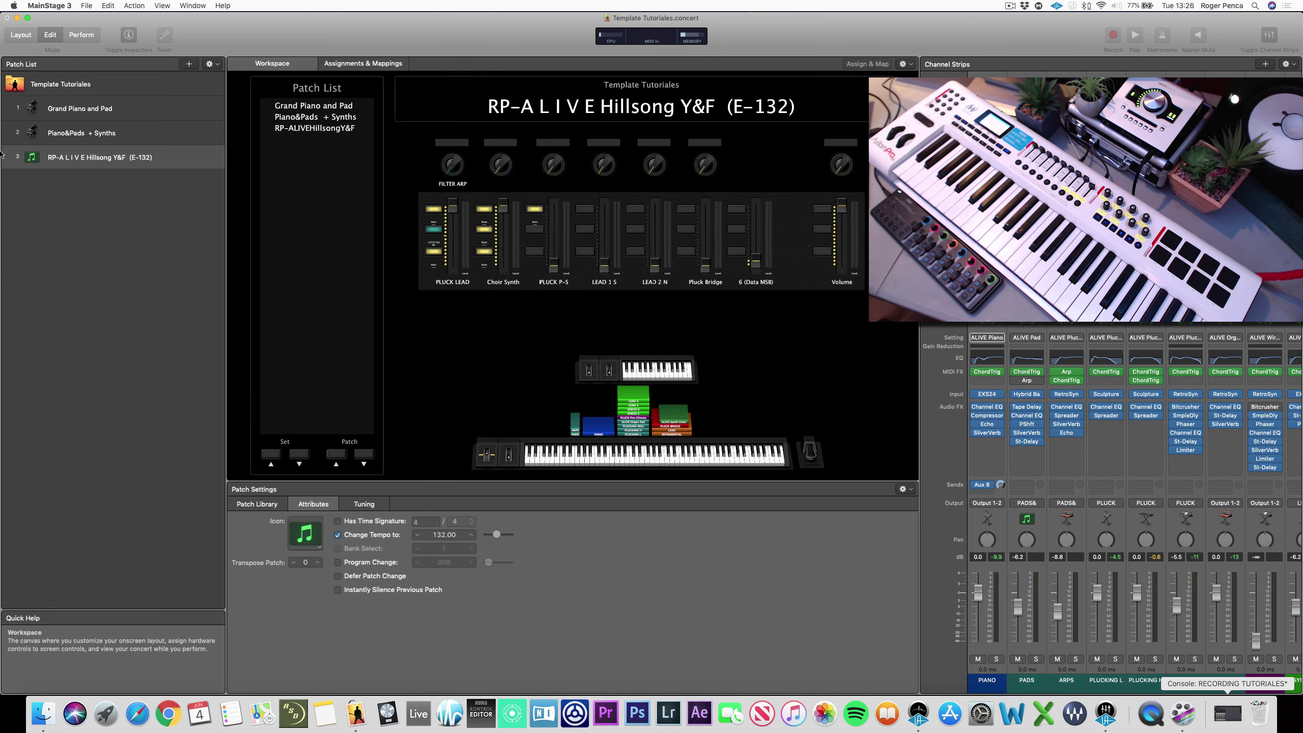
- Minimize the concert and move the RP-A L I V E Hillsong patch file from the desktop into the Patches folder within Music in Finder
click(16, 19)
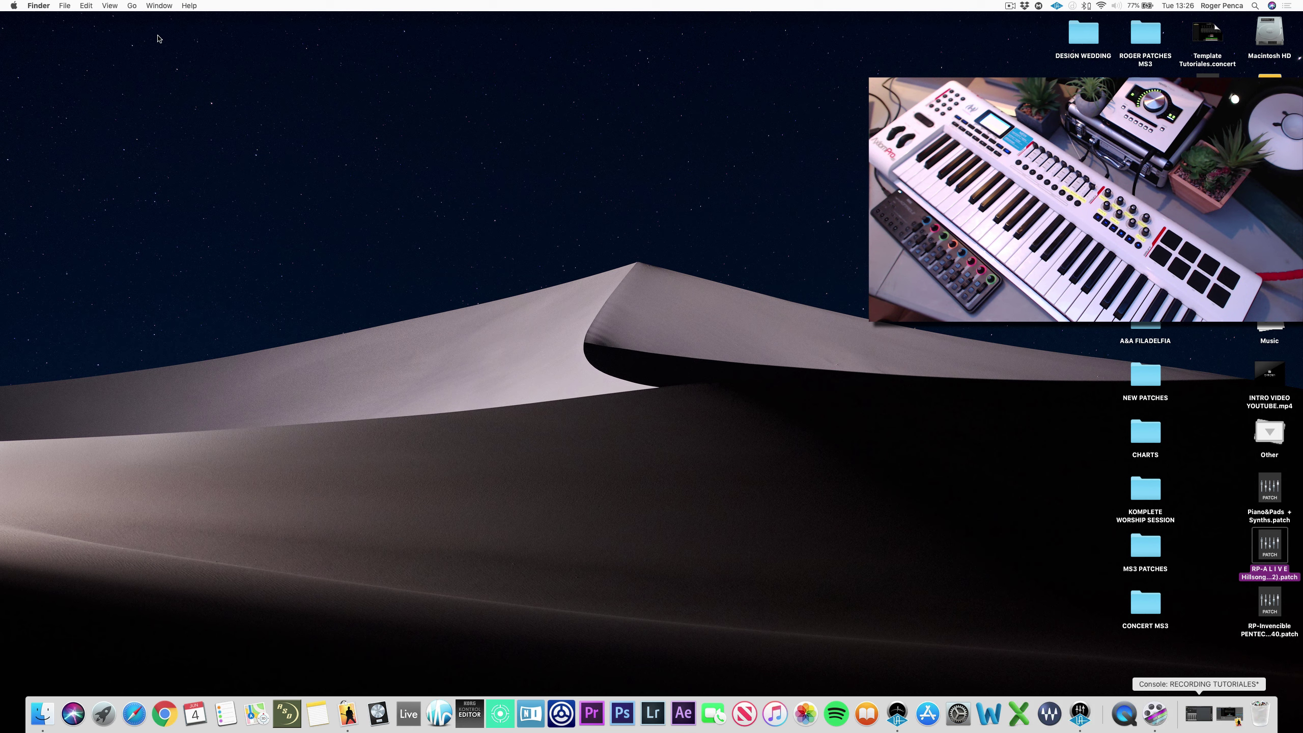
click(132, 5)
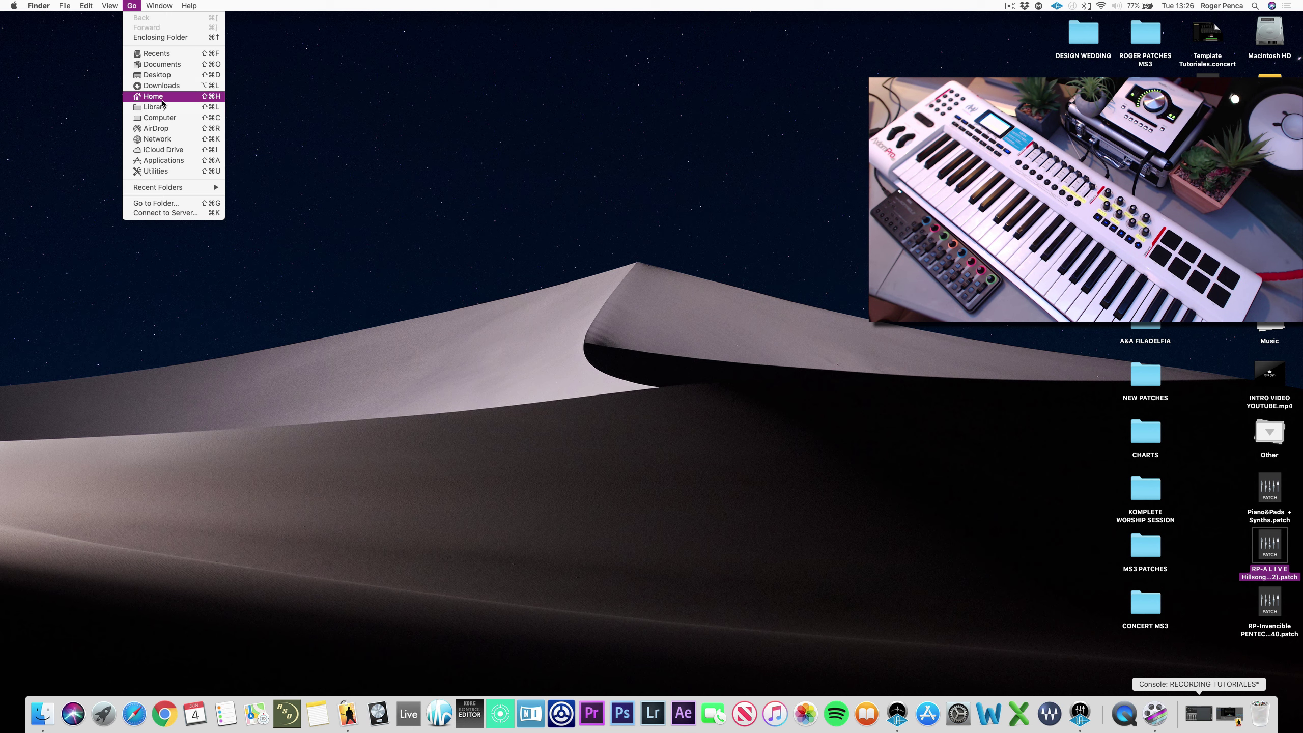
click(165, 98)
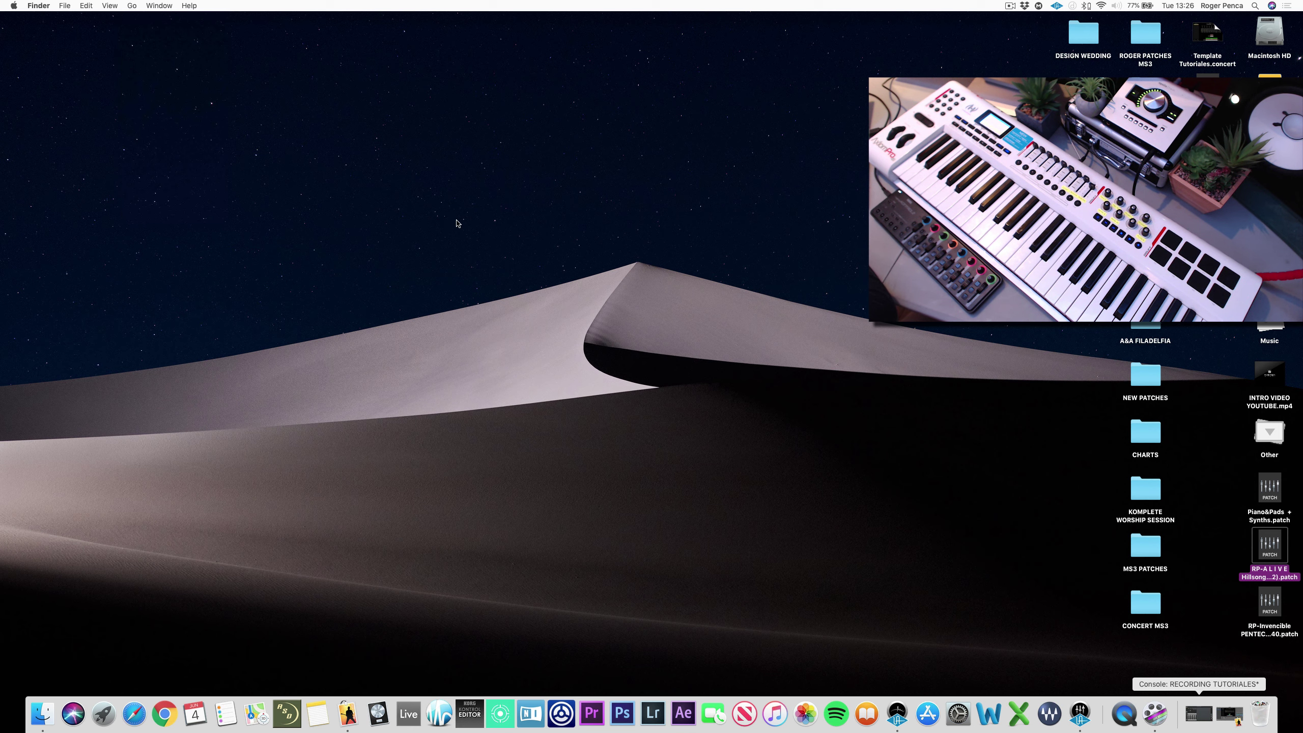
double_click(527, 203)
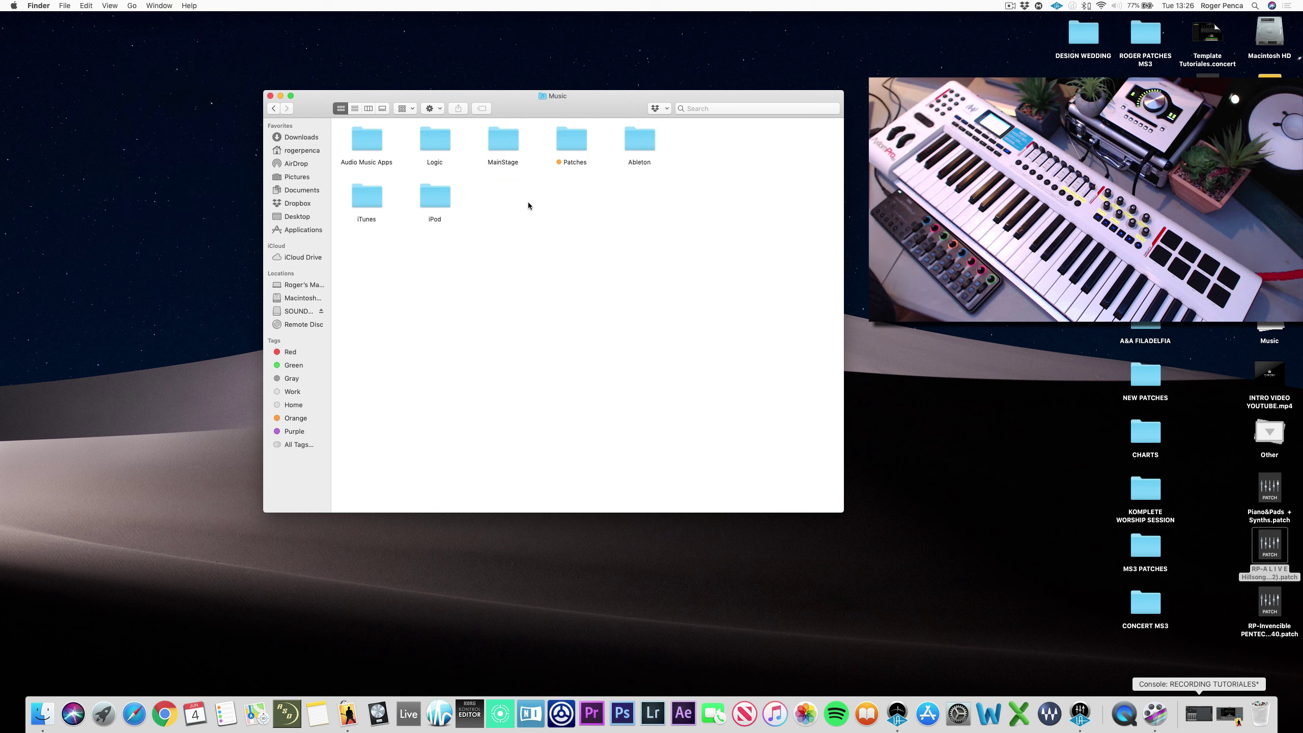
double_click(574, 143)
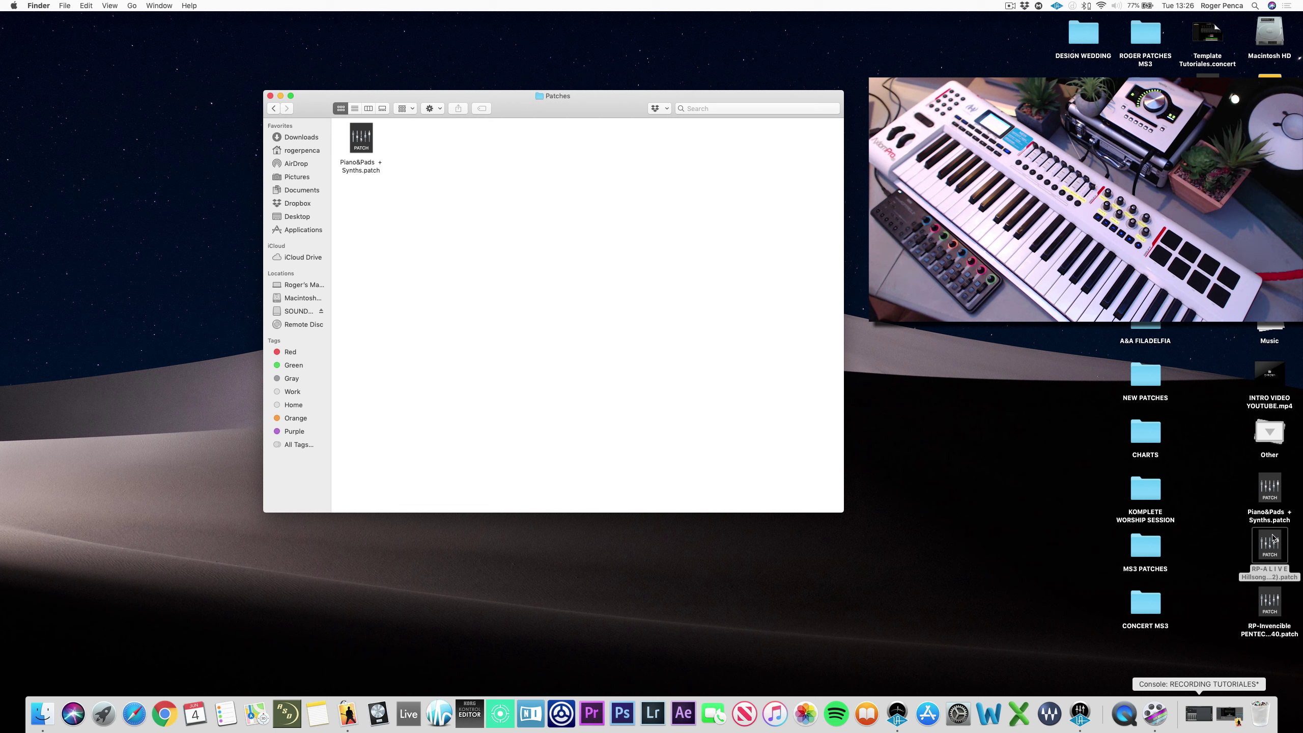
drag(1274, 543, 477, 150)
click(511, 180)
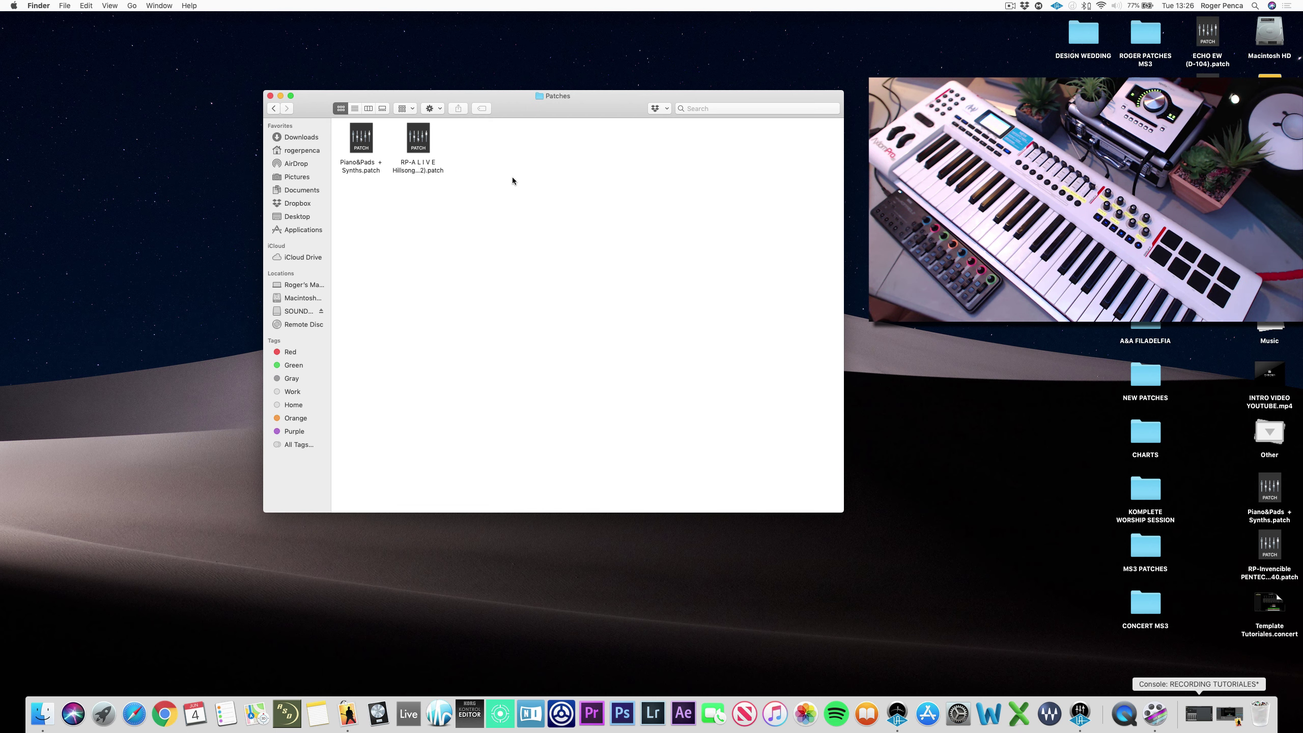
- Return to MainStage, delete the RP-A L I V E Hillsong Y&F patch and load it again into a new patch from the User Patches library
click(346, 709)
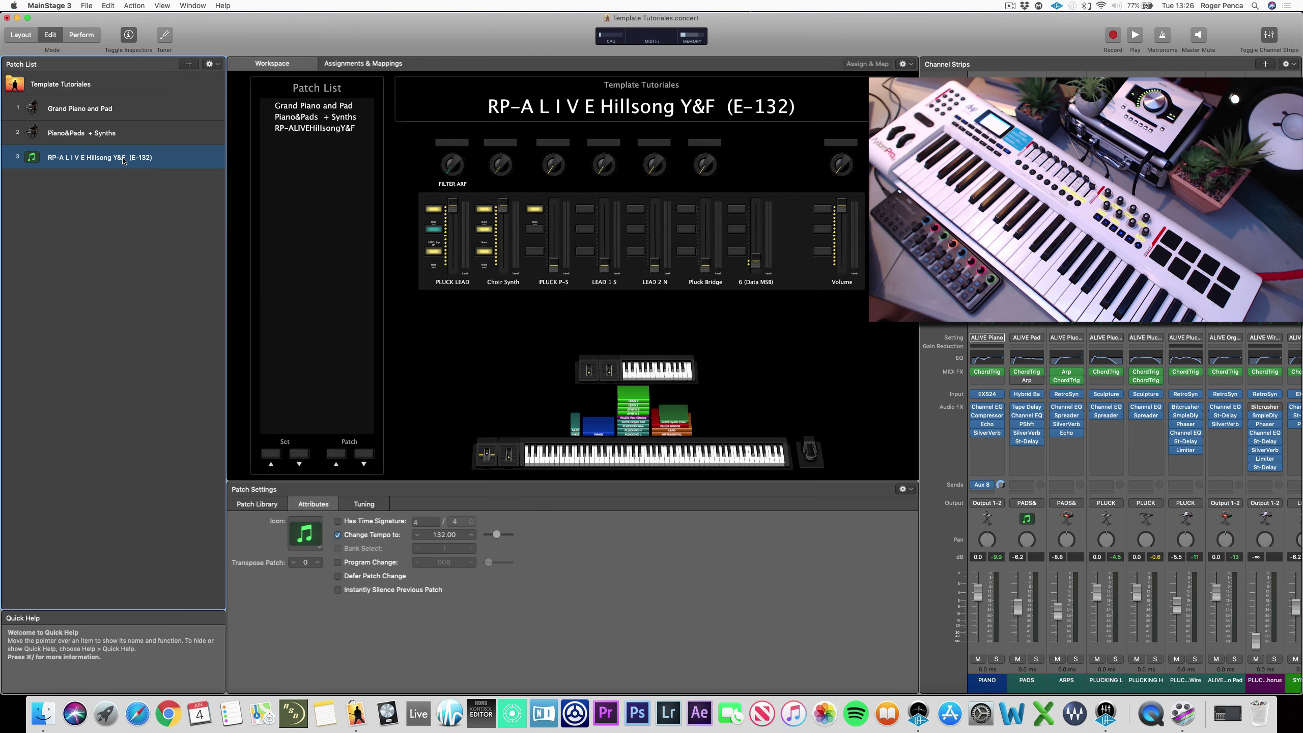
key(Delete)
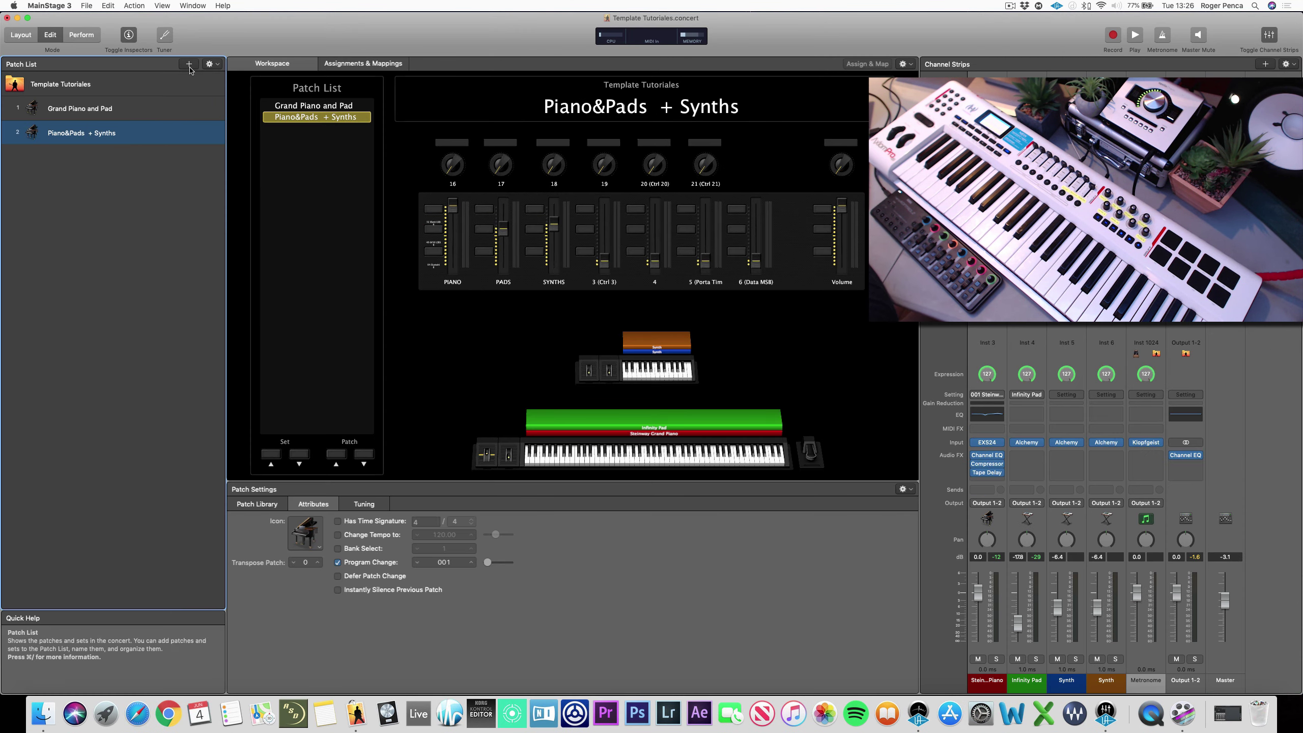
click(189, 65)
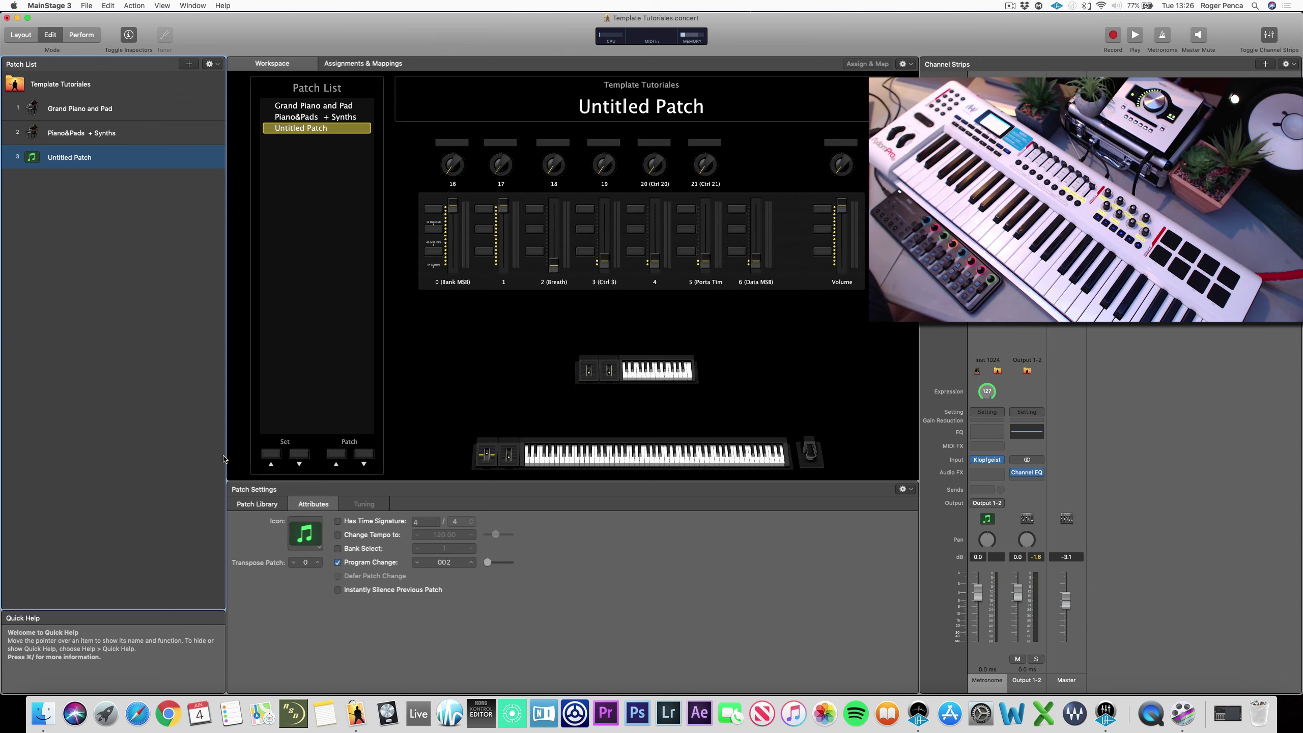
click(252, 505)
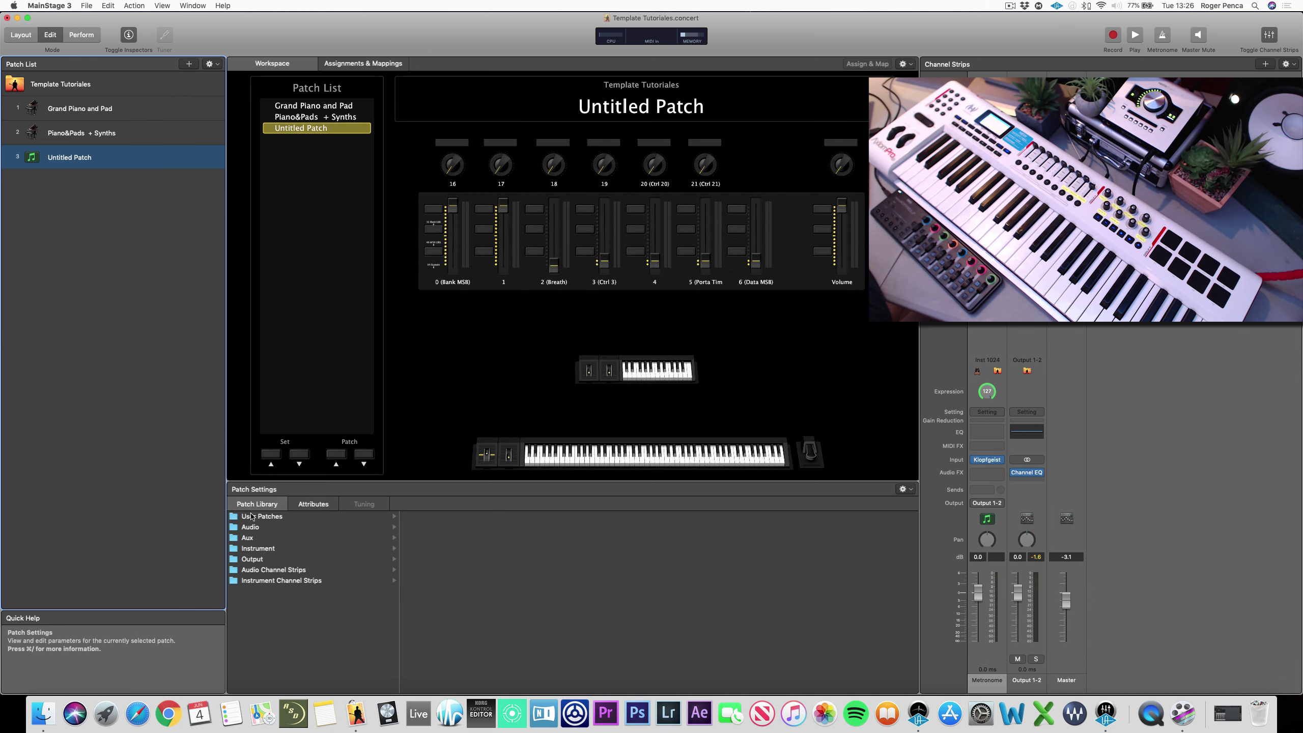
click(254, 517)
click(446, 581)
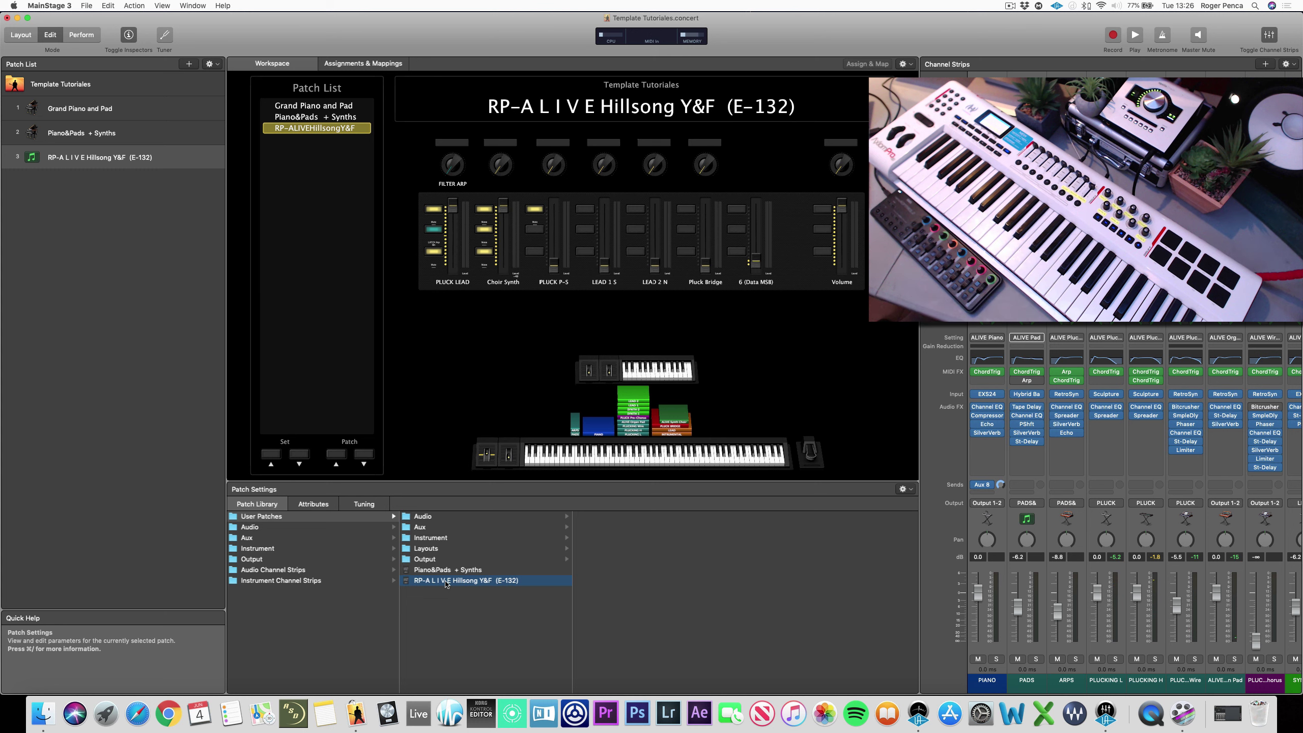
click(145, 247)
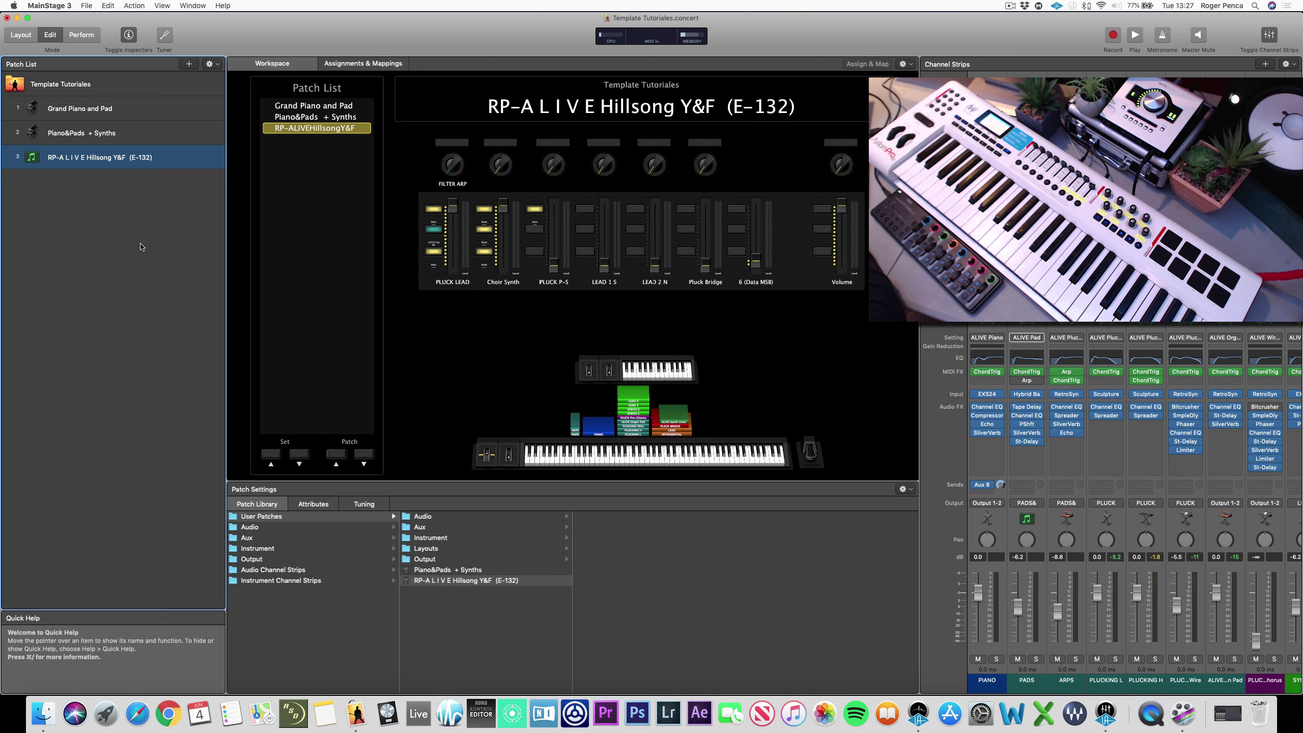
- Close the Template Tutoriales concert without saving and minimize the Patches folder window
click(7, 18)
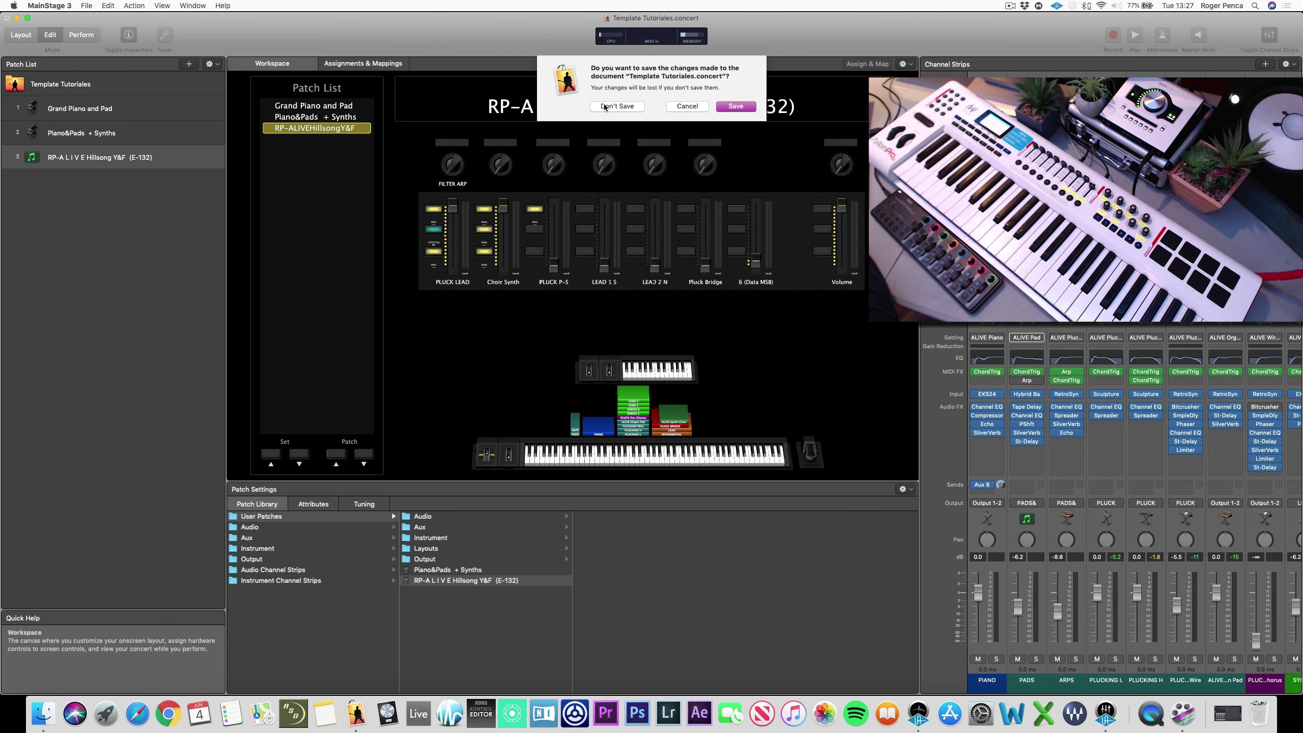
click(615, 106)
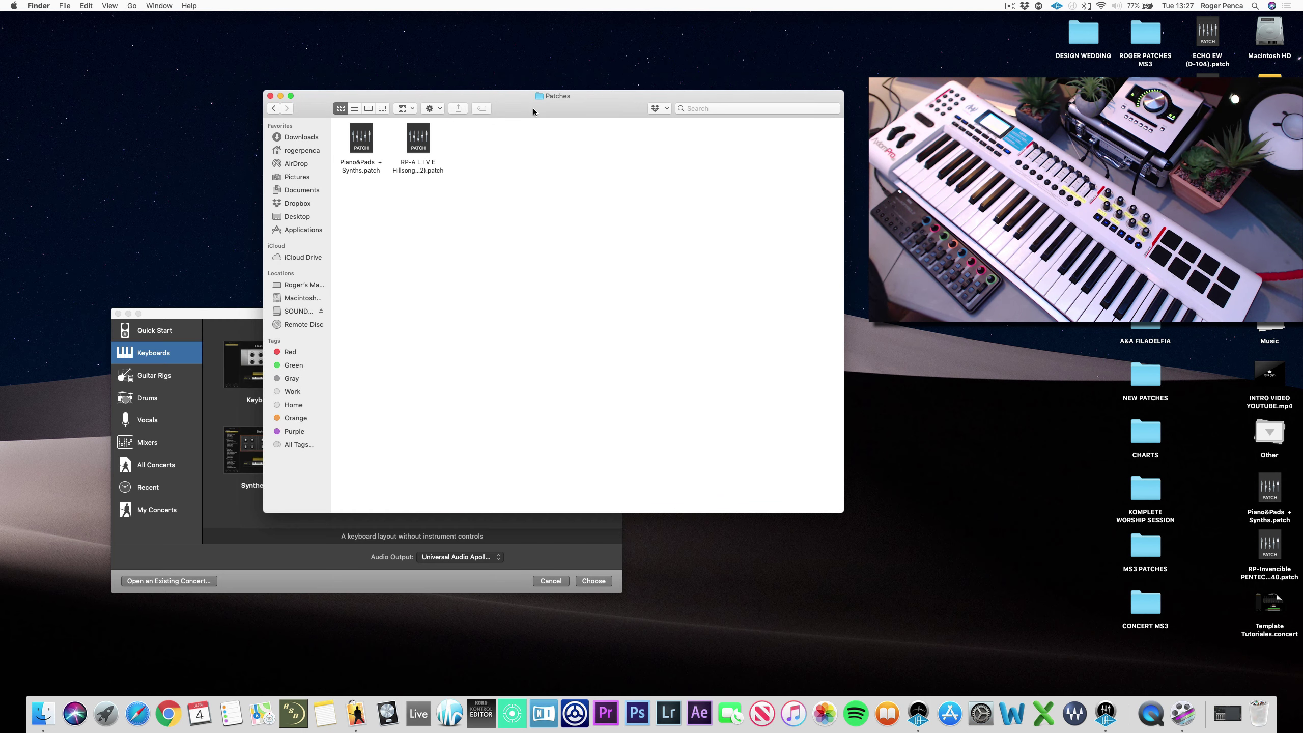
click(280, 97)
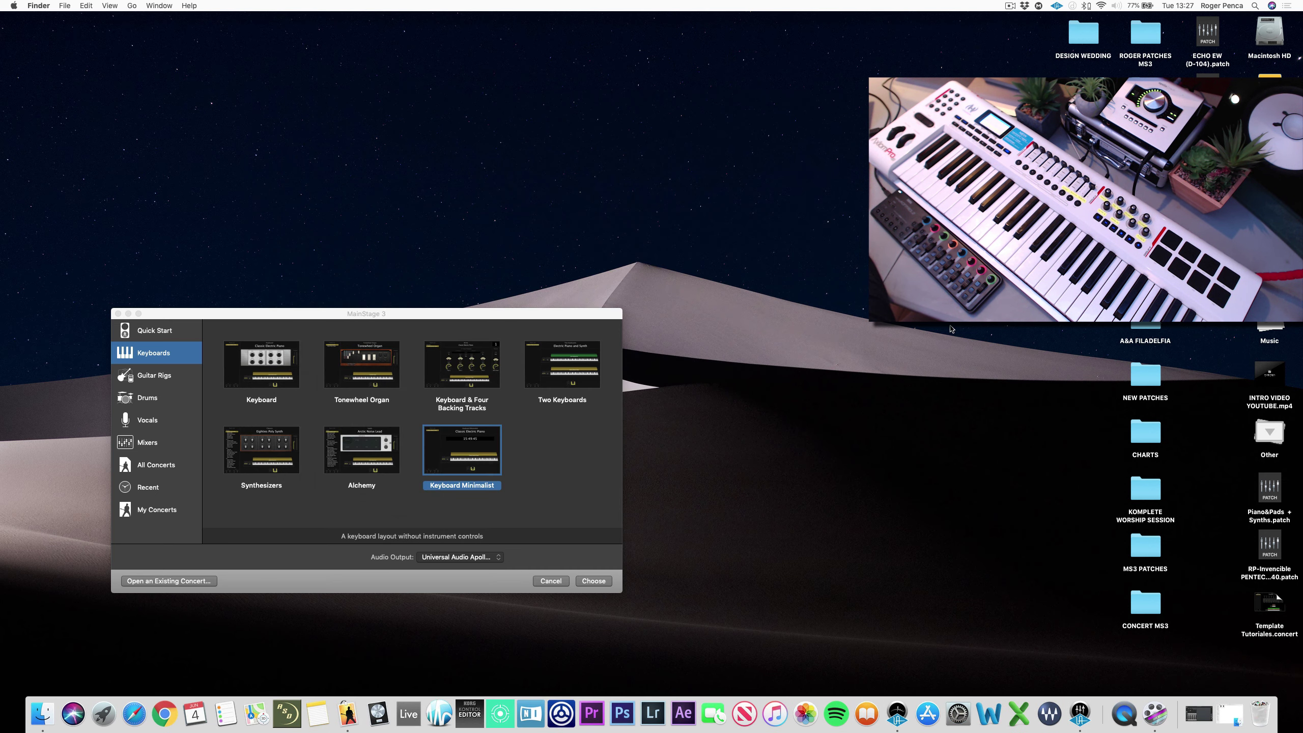
- Open the RP-TEMPLATE KNK2 concert from the MainStage 3 TEMPLATE-CONCERT folder inside PATCHES READY online
key(super+n)
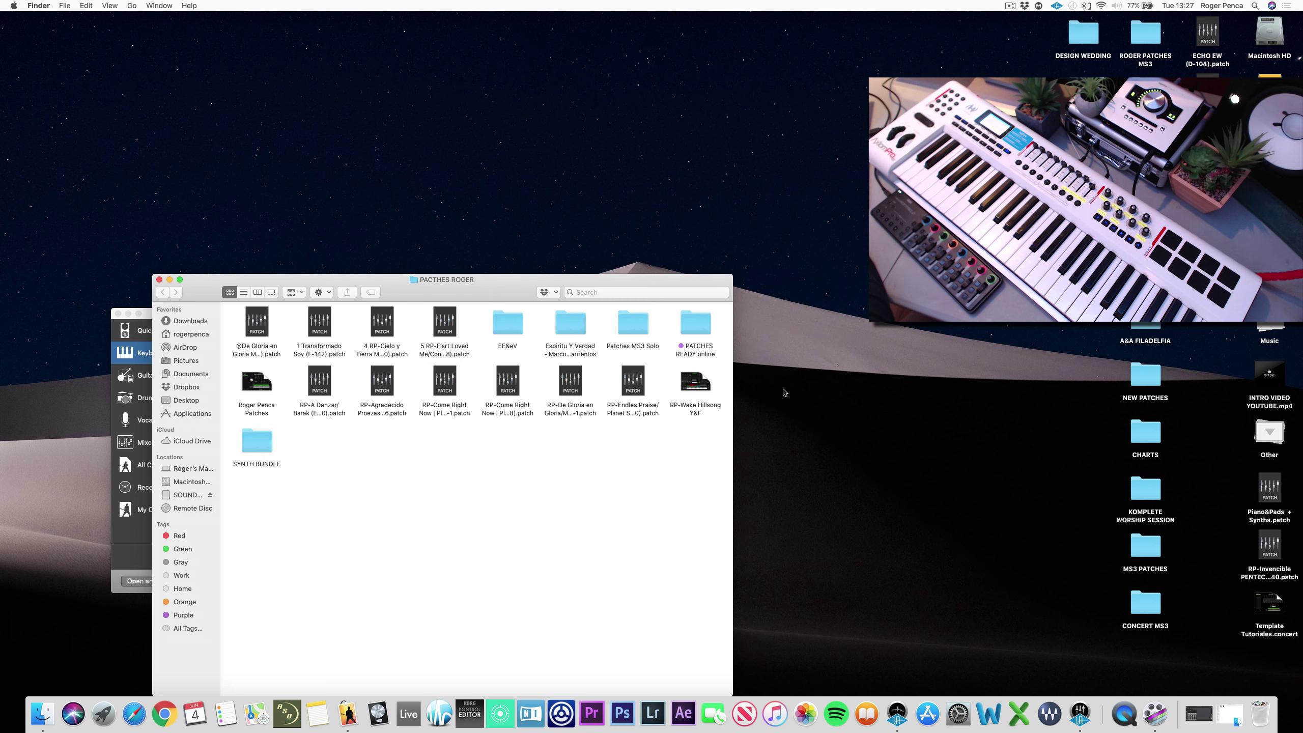
double_click(700, 330)
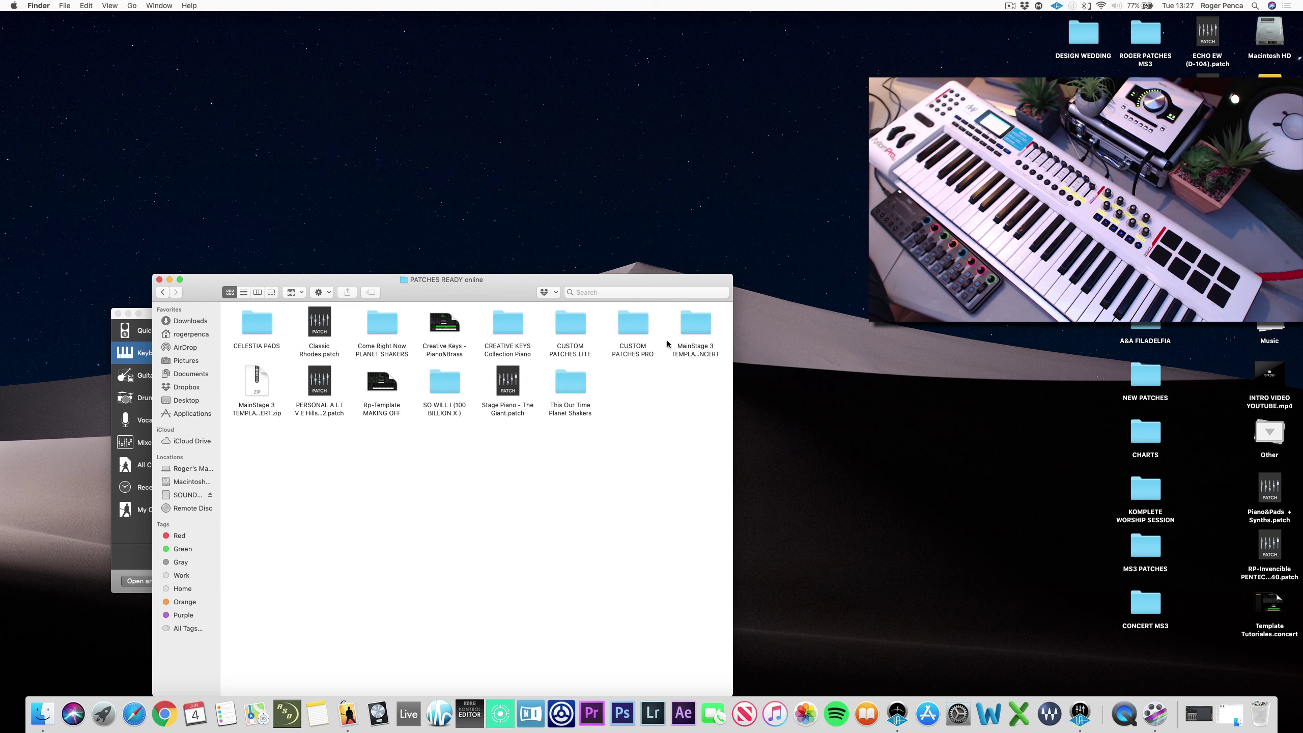
double_click(696, 323)
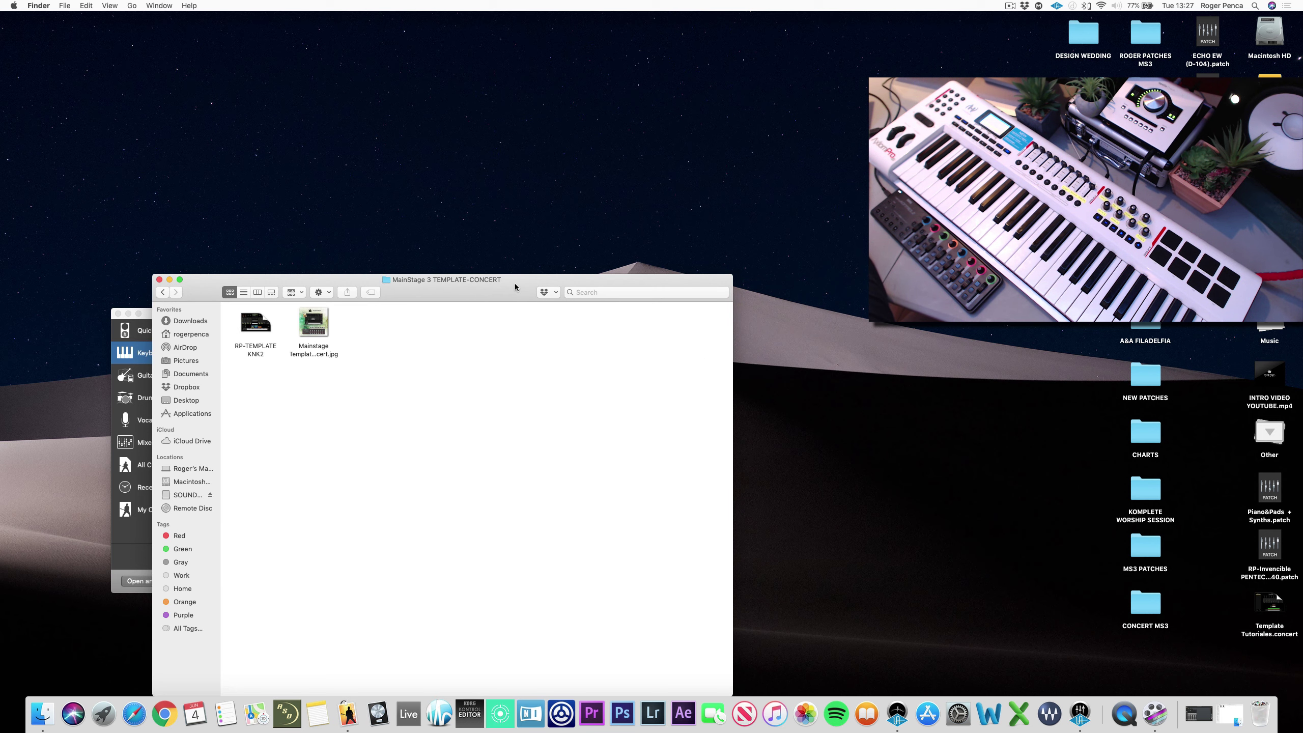
drag(516, 283, 819, 114)
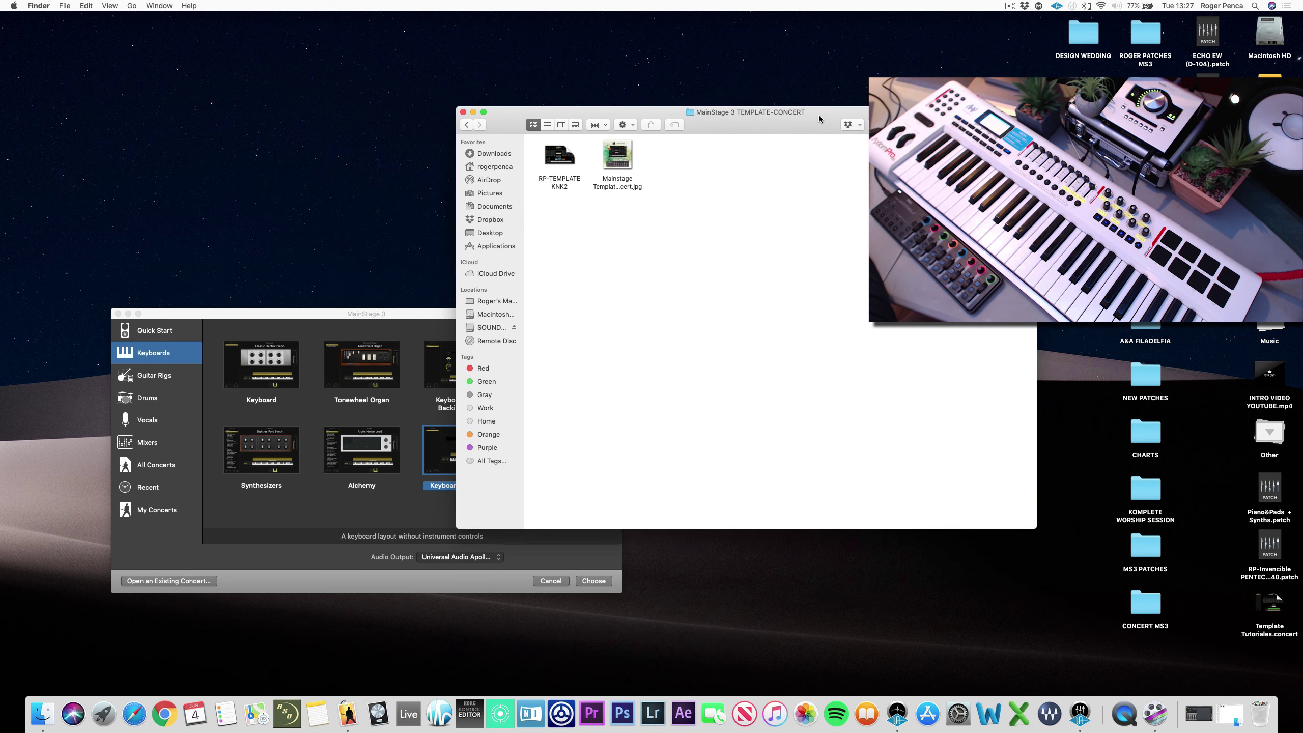
double_click(564, 161)
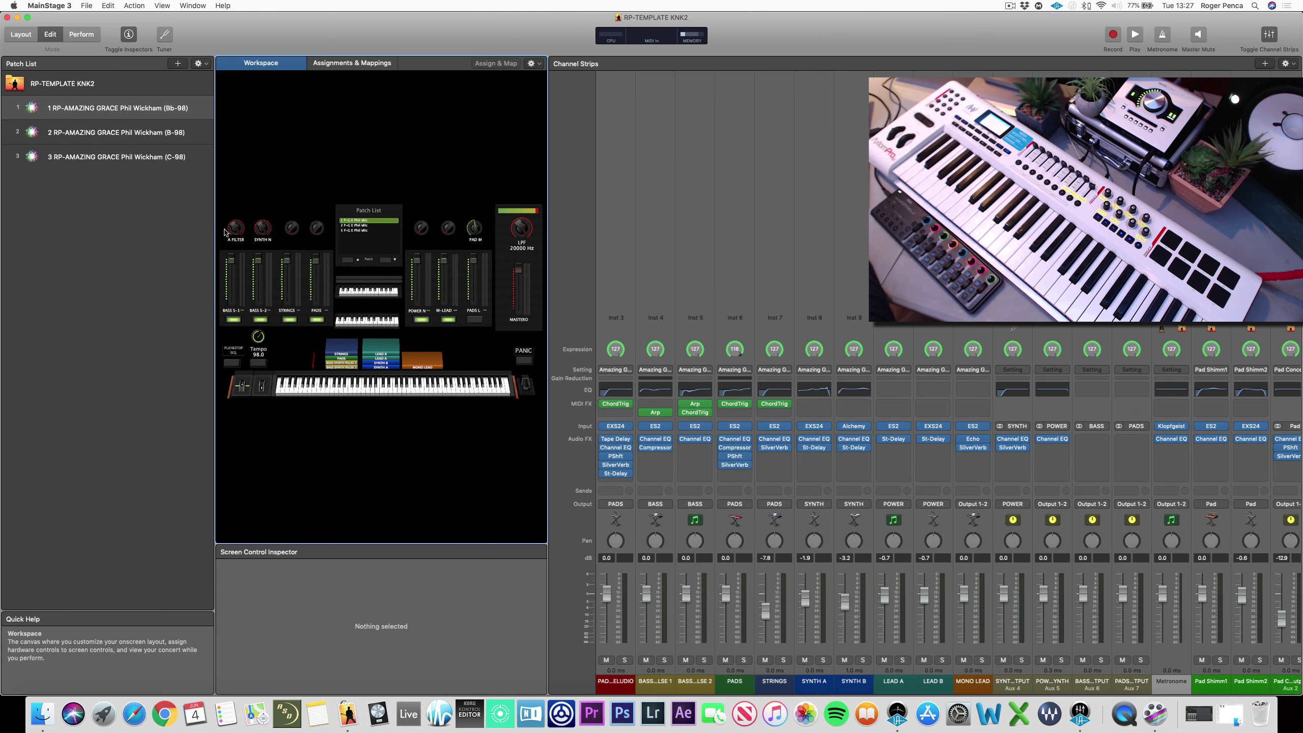
- Delete all three RP-AMAZING GRACE patches and check the concert's layout in Perform mode before returning to Edit mode
drag(140, 218, 192, 117)
key(Delete)
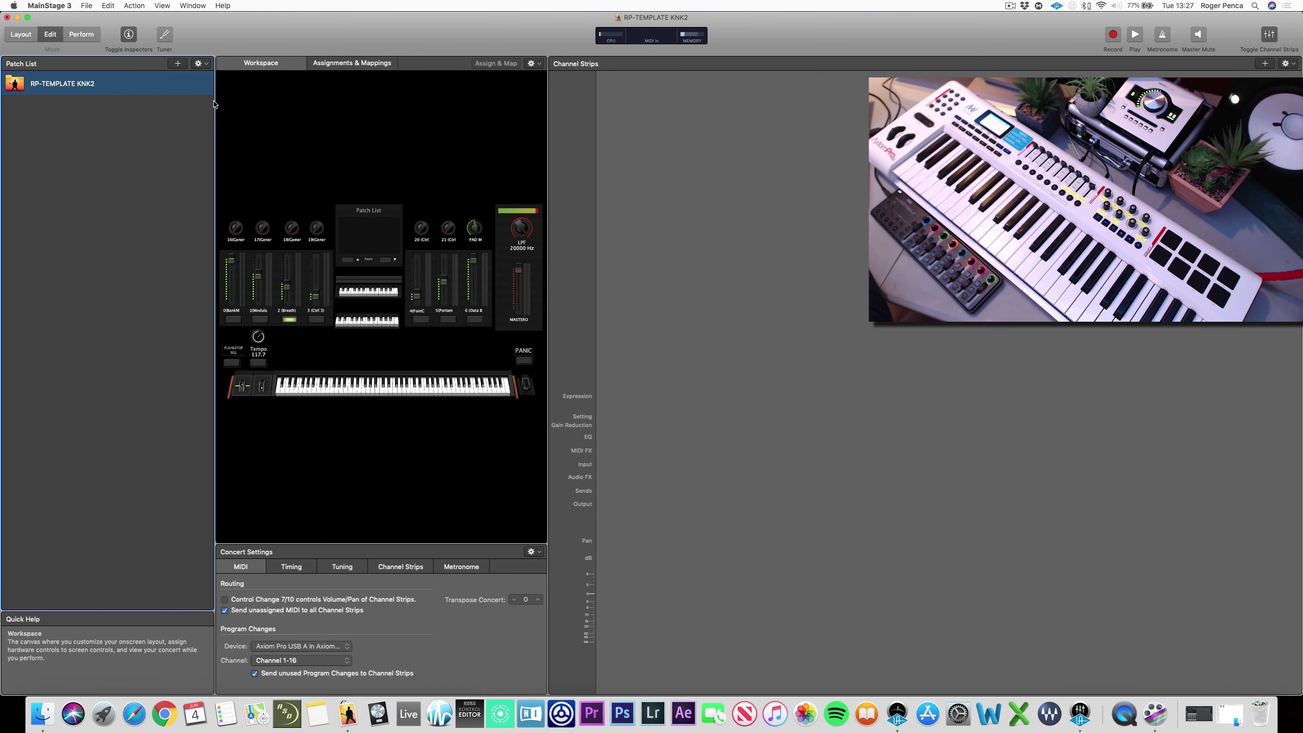
click(81, 34)
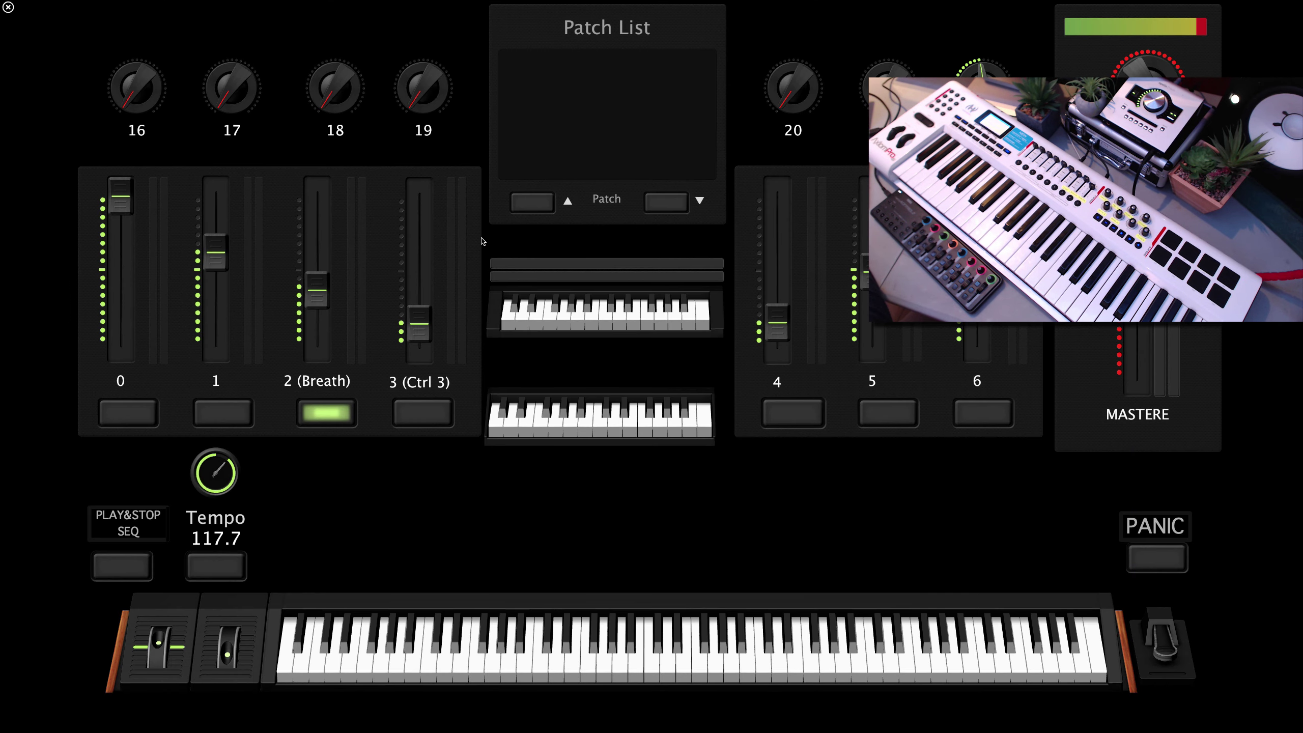
key(super+2)
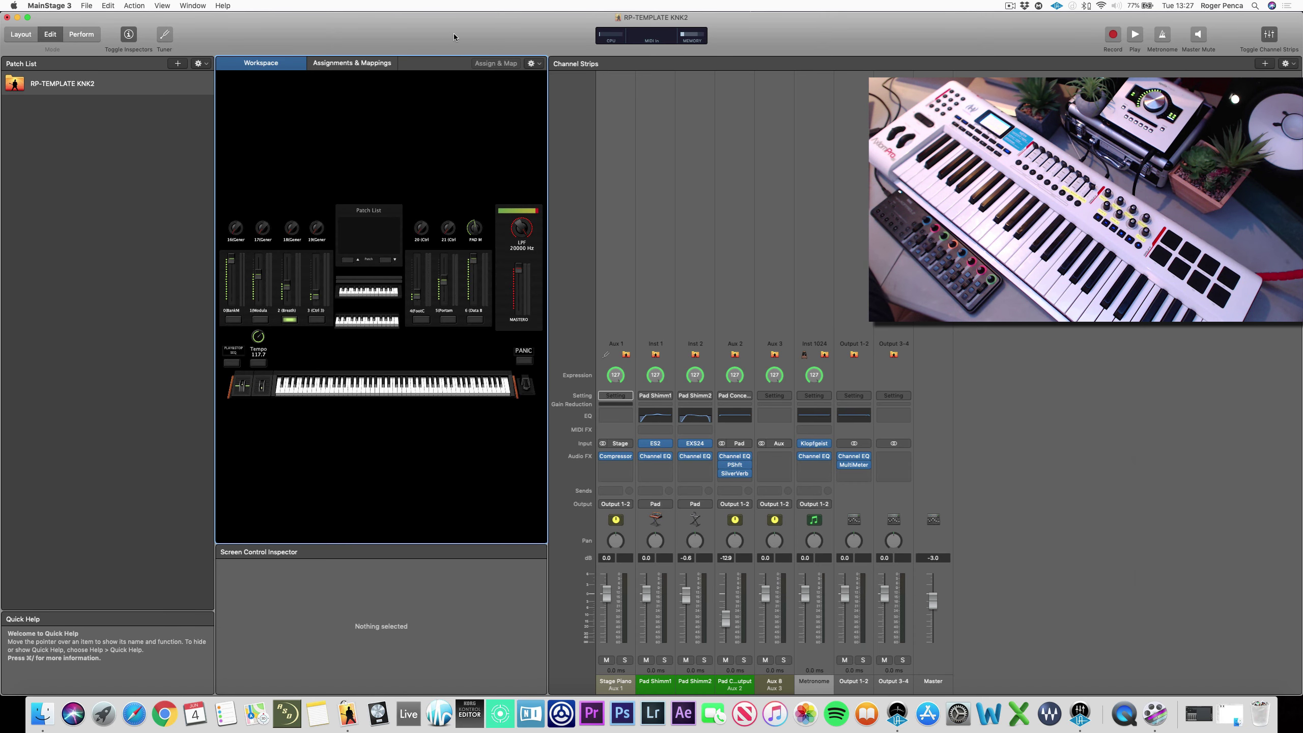
- Import Piano&Pads + Synths.patch from the Patches folder into the RP-TEMPLATE KNK2 concert
click(146, 227)
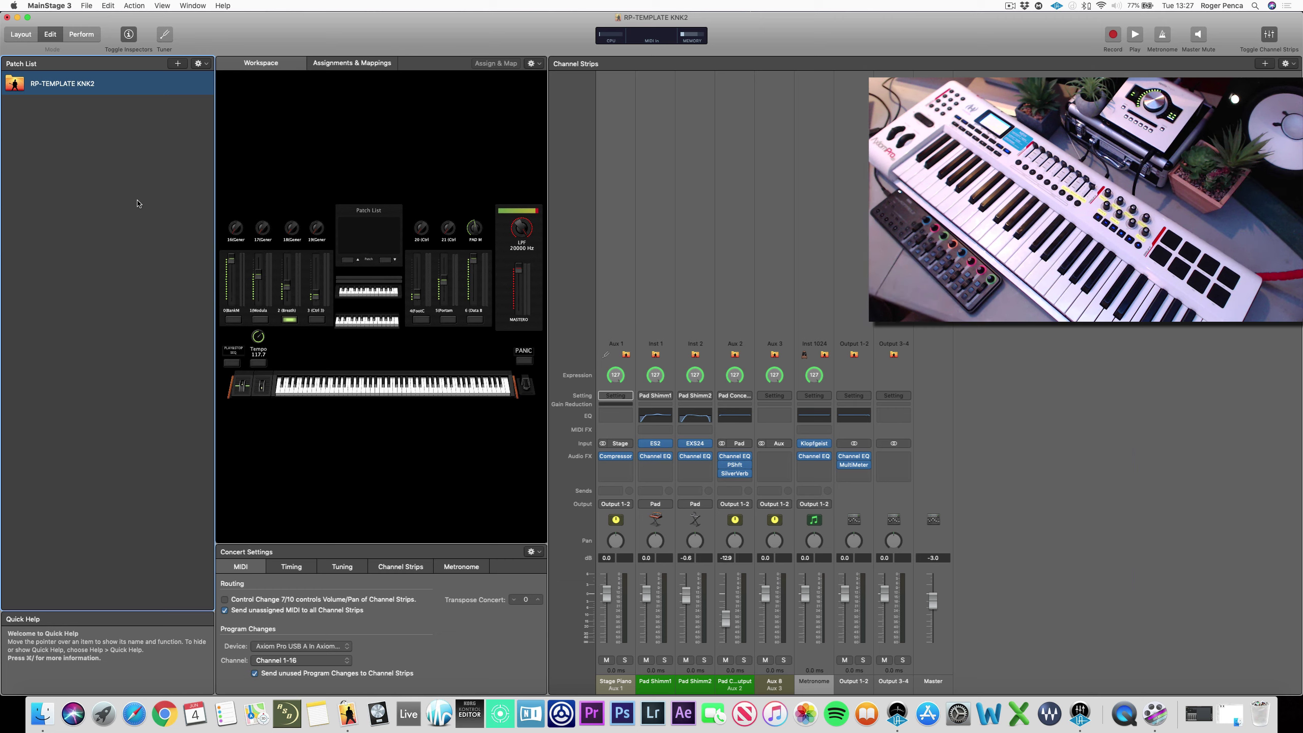
click(203, 67)
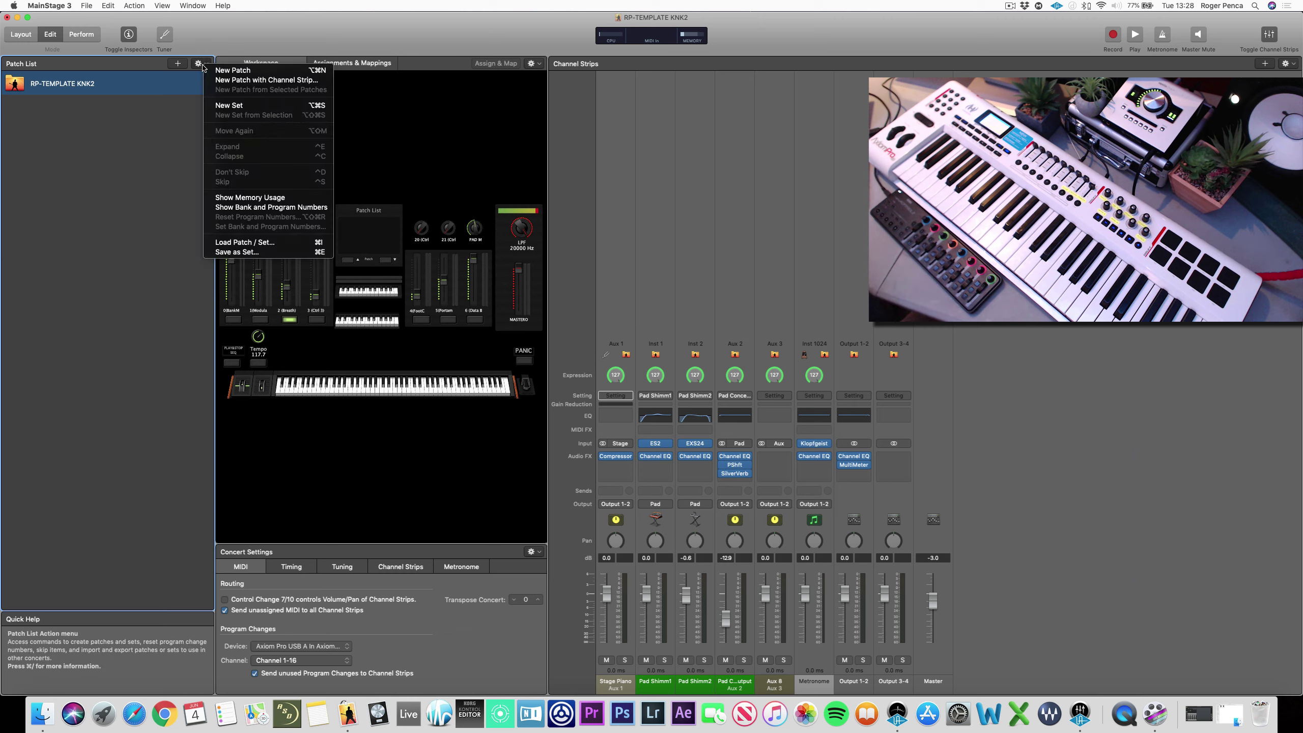
click(234, 242)
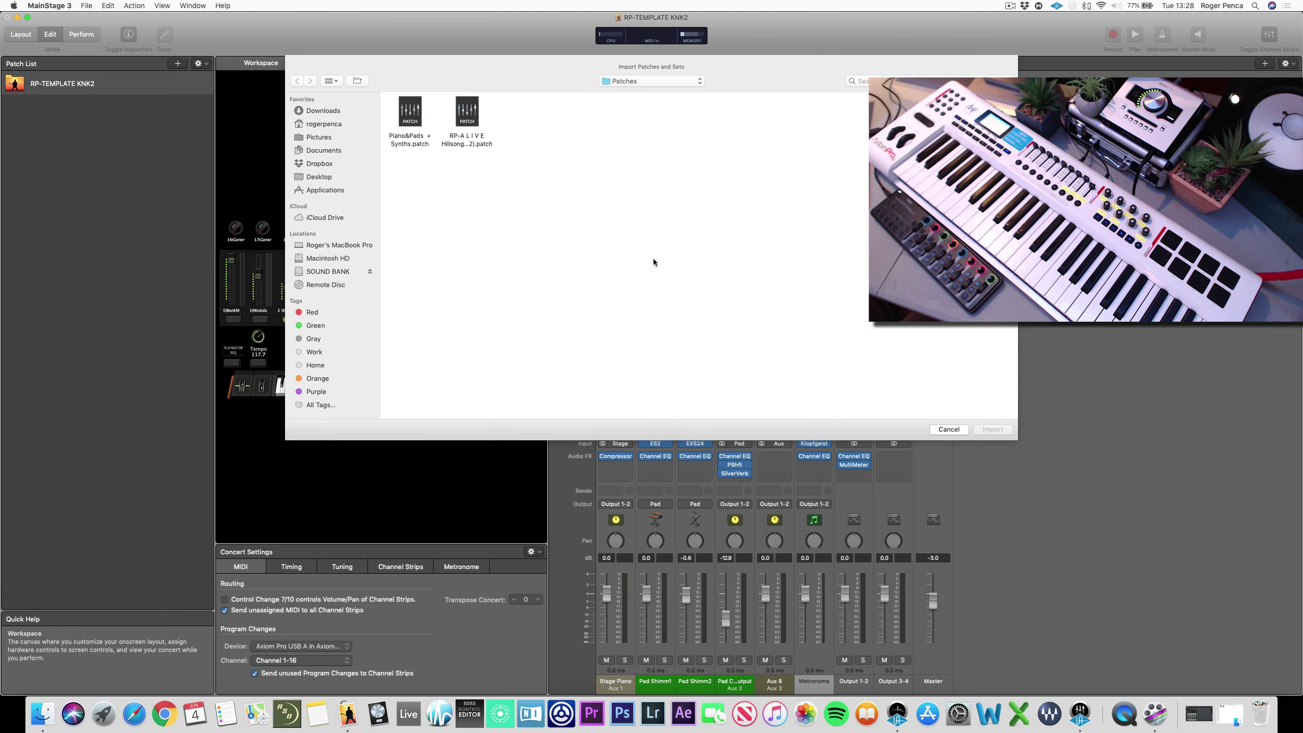
click(407, 121)
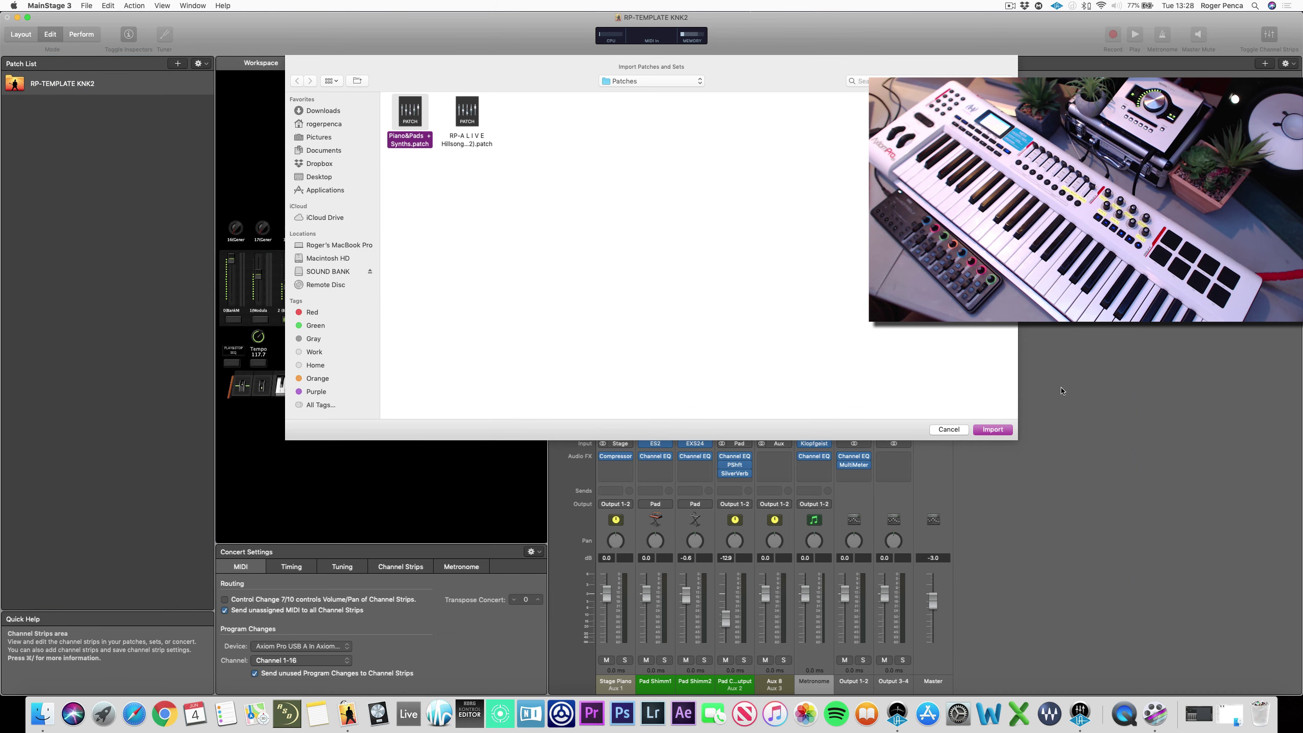
click(992, 434)
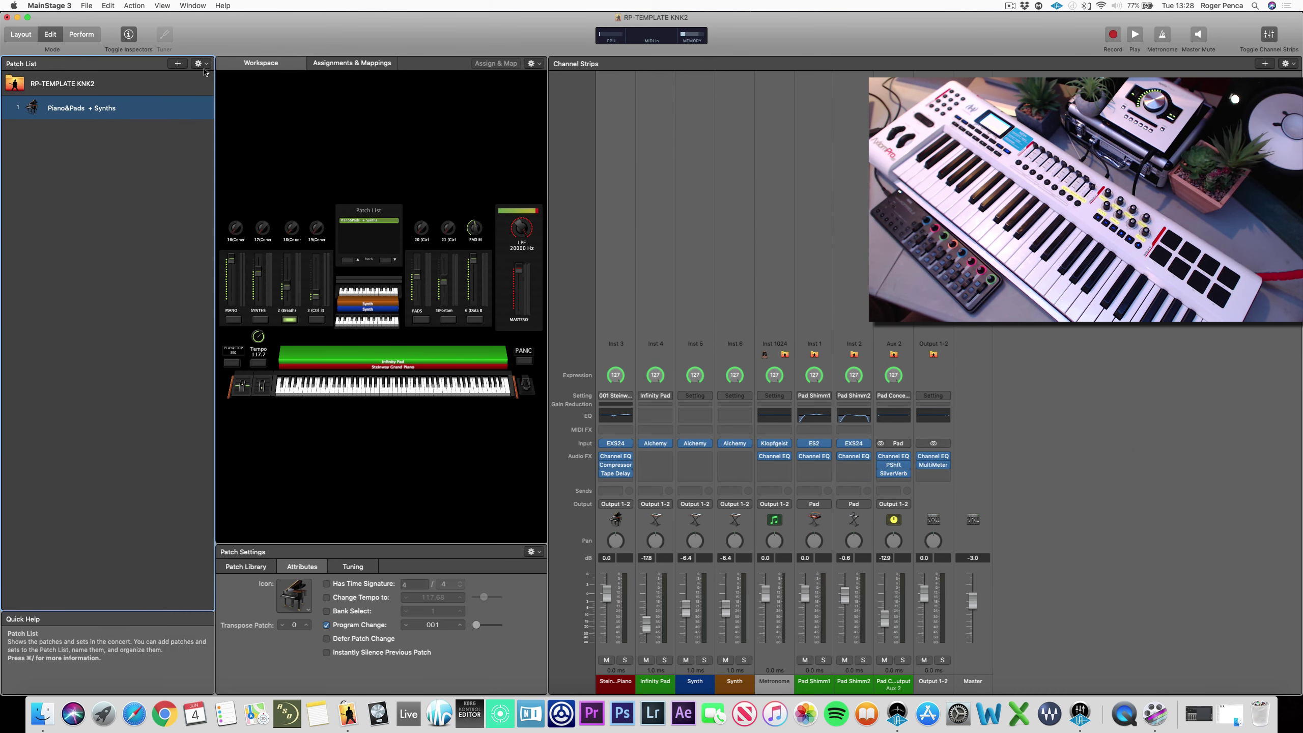
- Add a second patch to RP-TEMPLATE KNK2 and load RP-A L I V E Hillsong Y&F (E-132) into it from User Patches
click(178, 63)
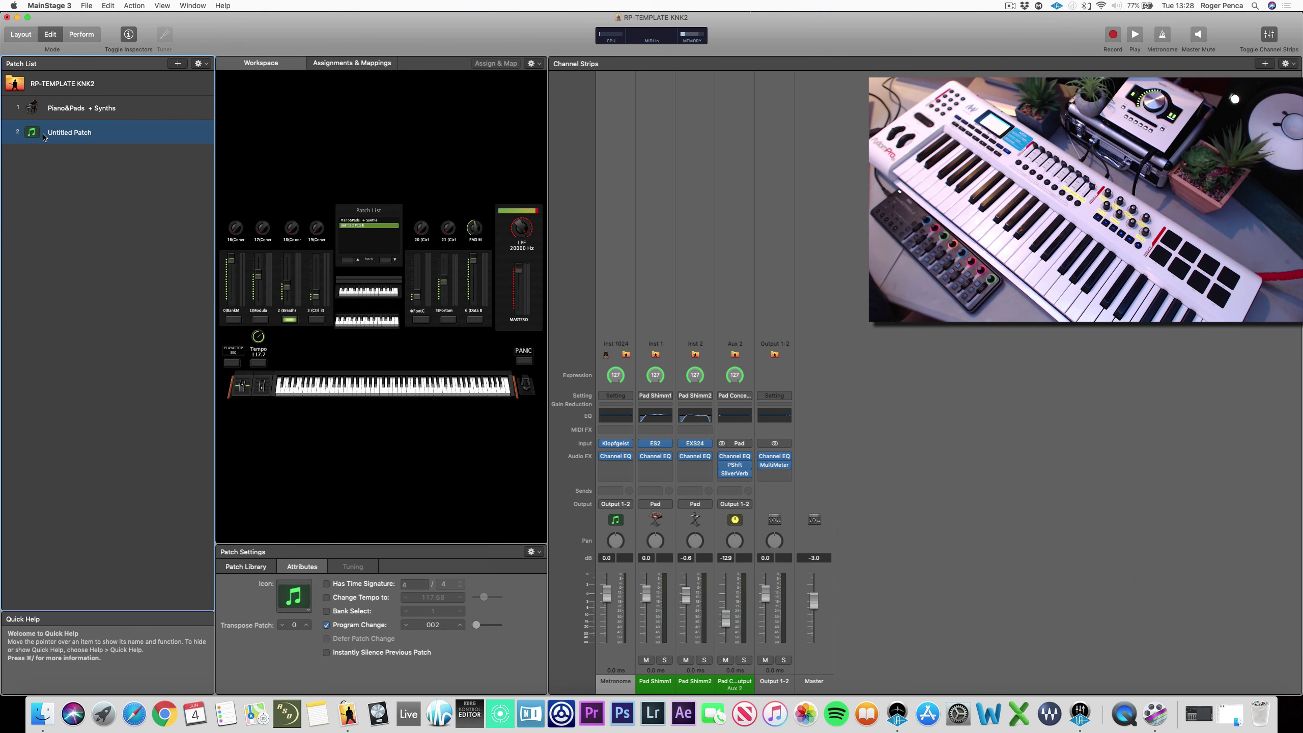
click(231, 564)
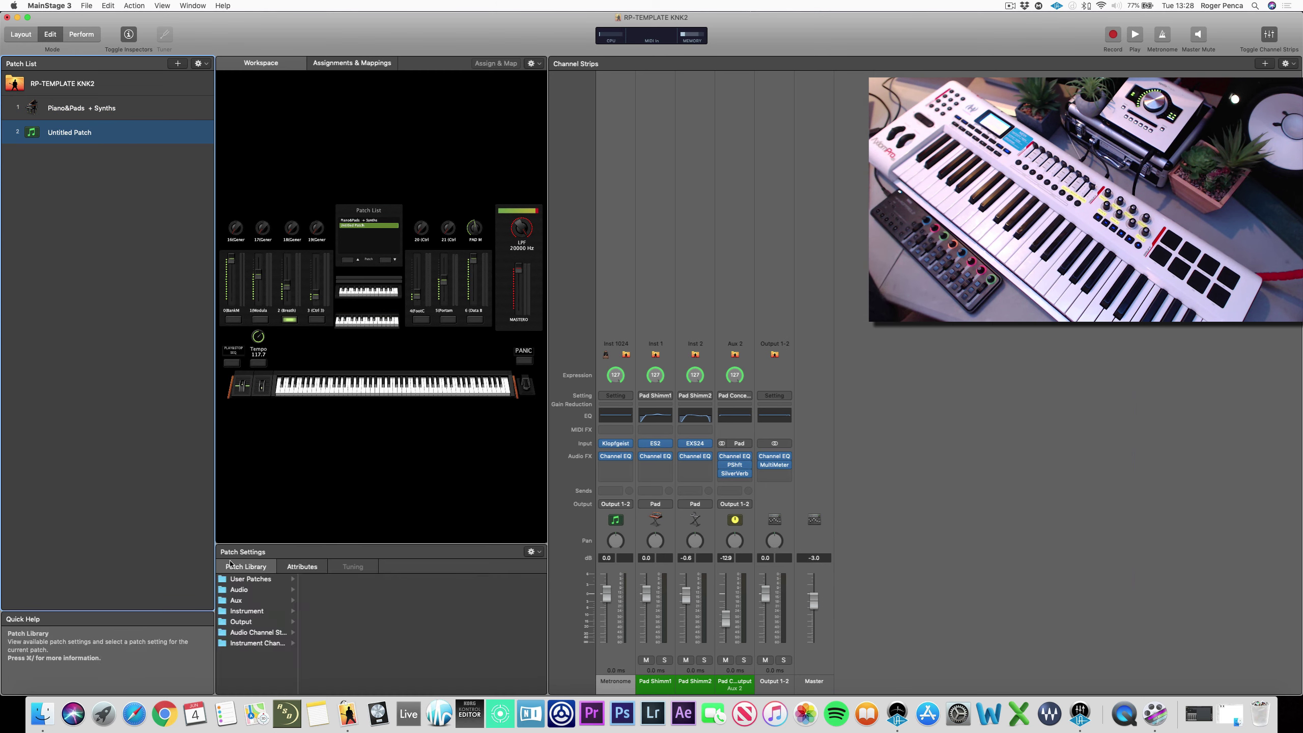
click(237, 579)
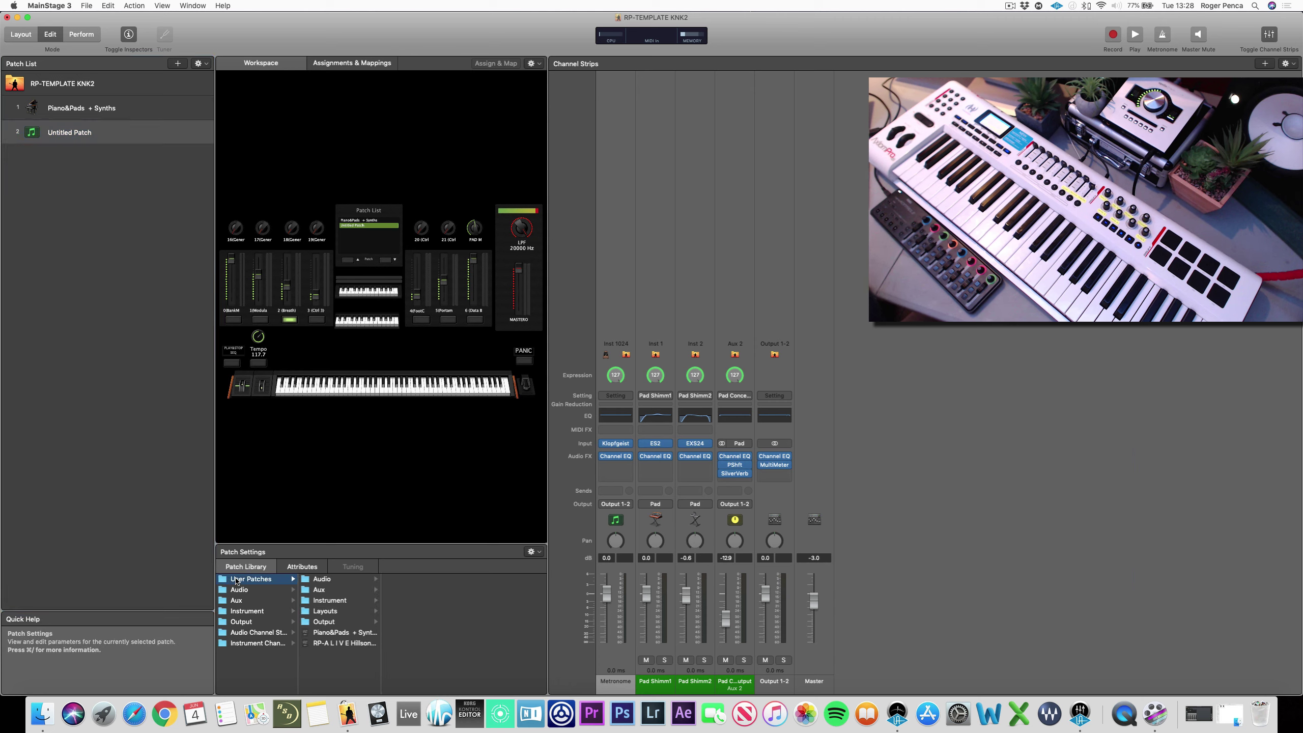
click(319, 644)
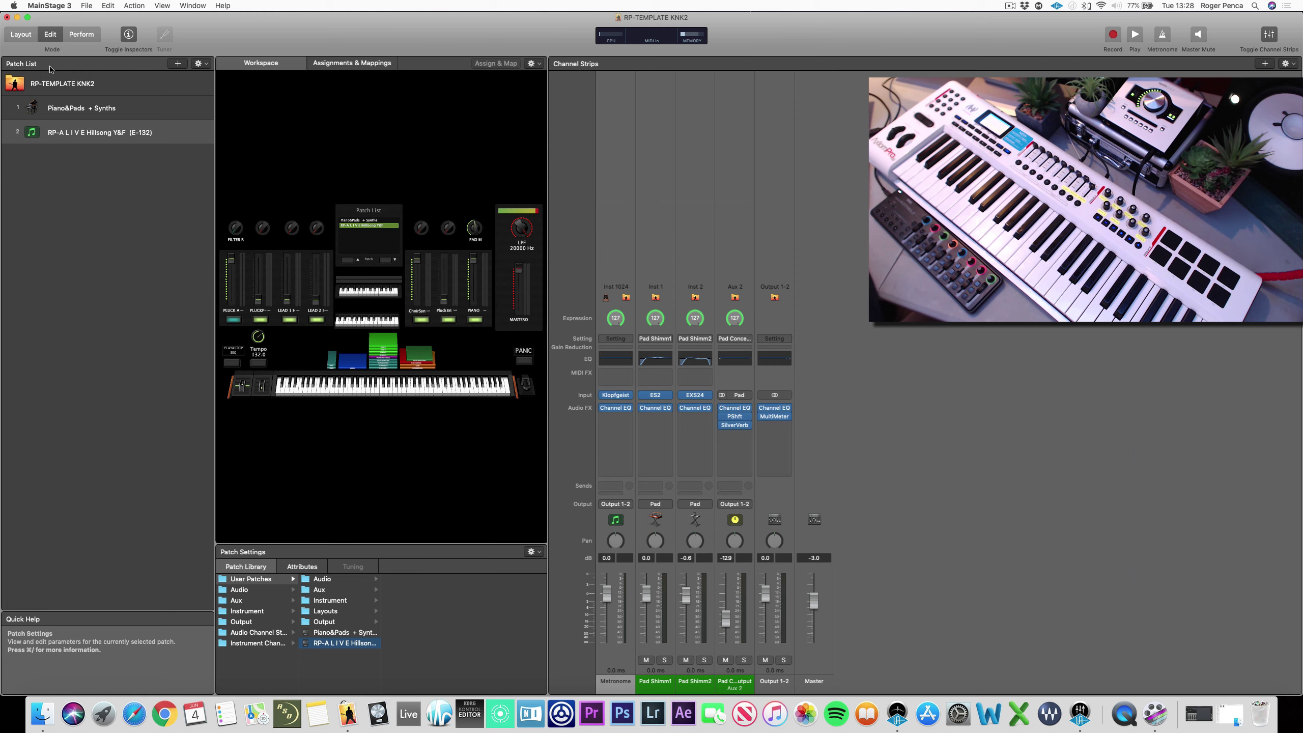
click(165, 331)
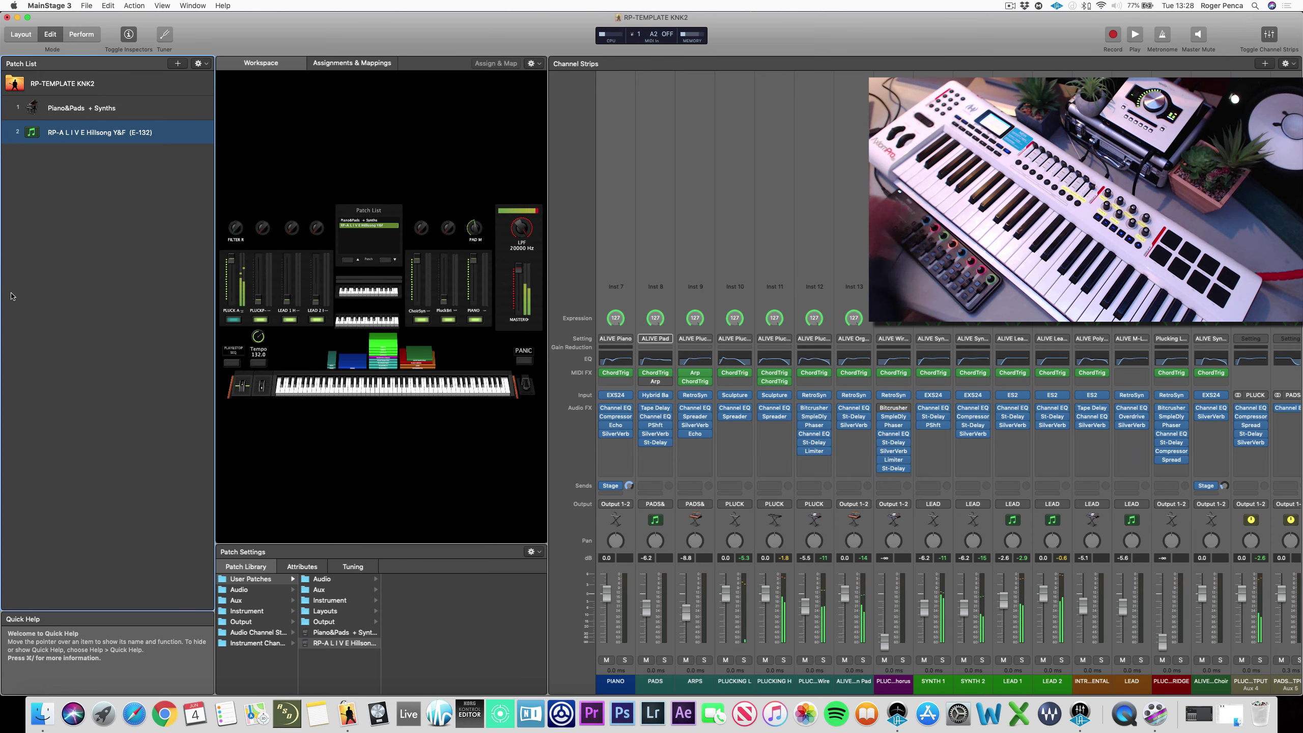
- View the RP-A L I V E Hillsong patch in Perform mode, return to Edit mode and select Piano&Pads + Synths
click(92, 39)
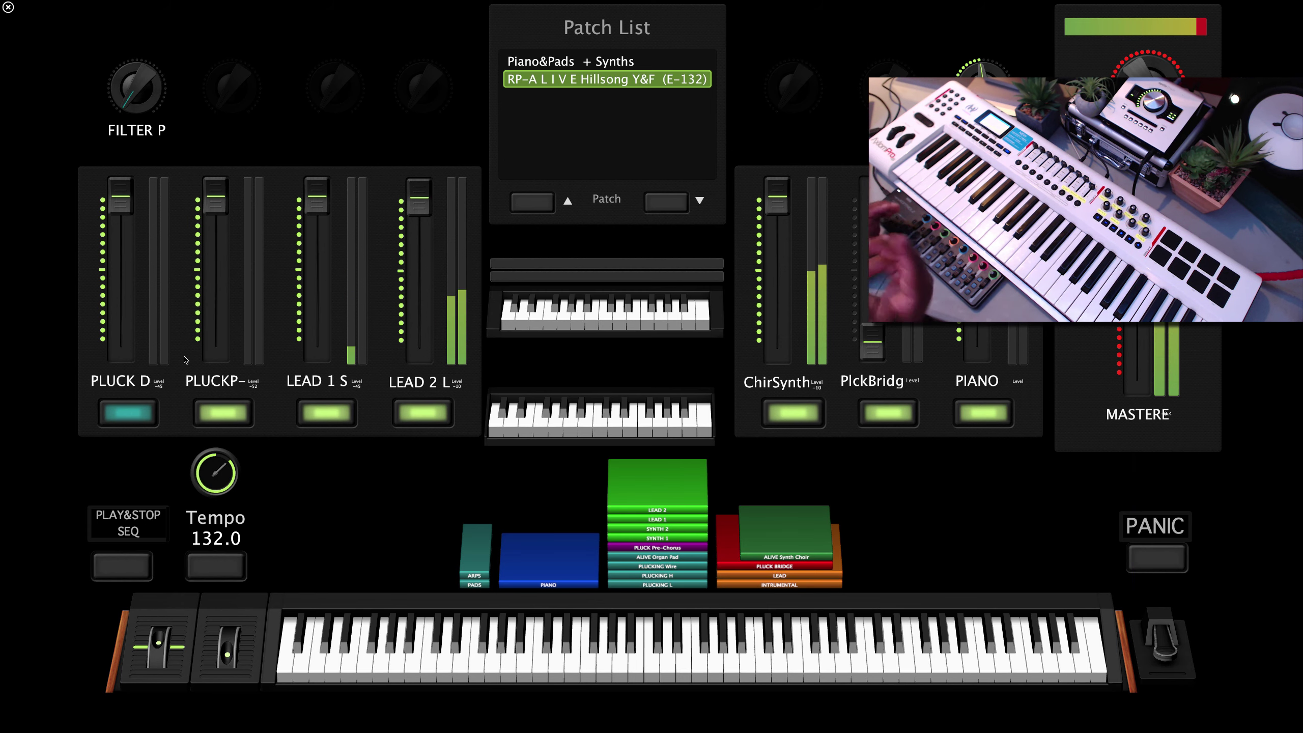
click(8, 8)
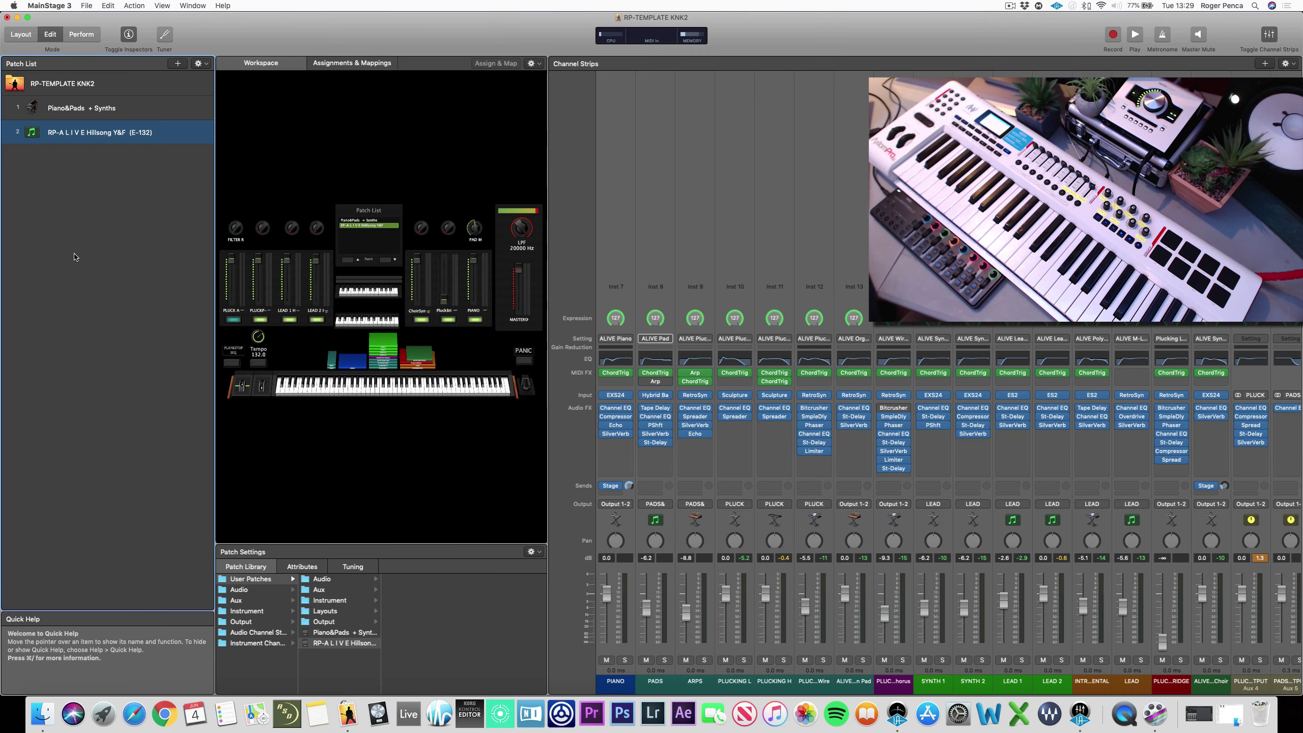
click(103, 114)
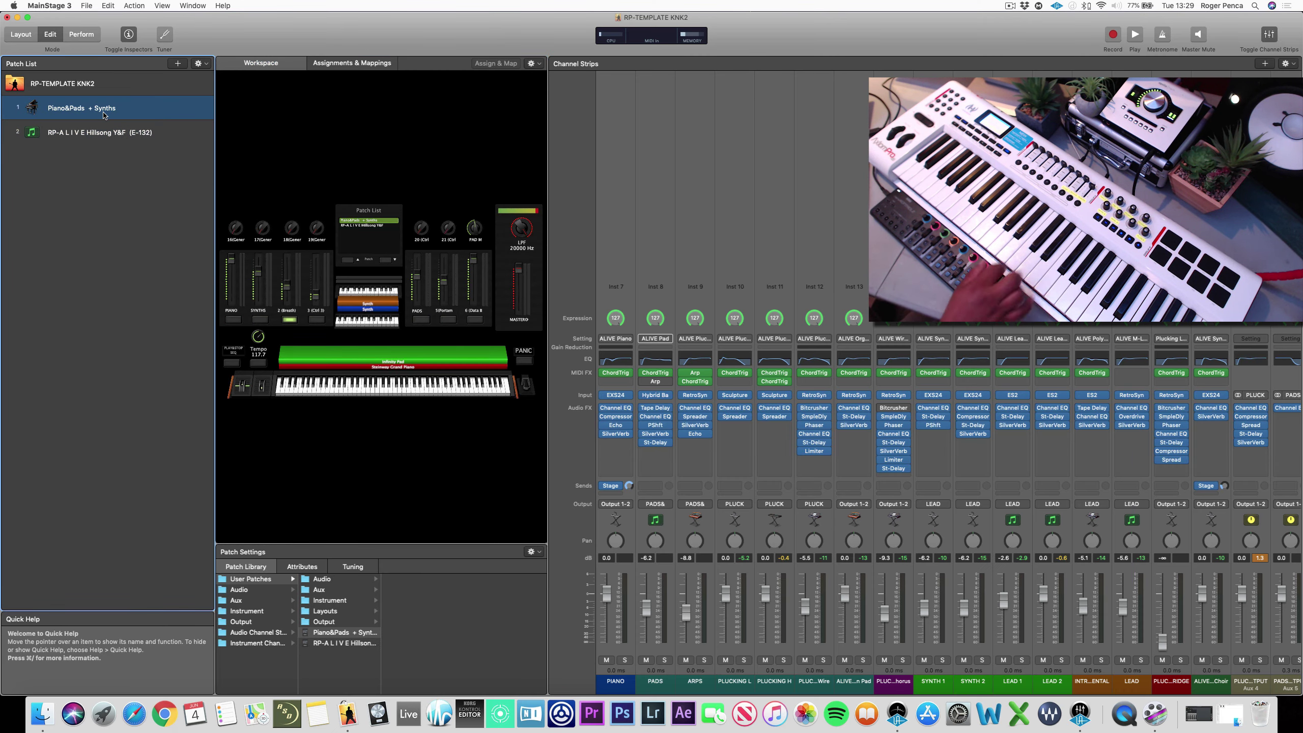